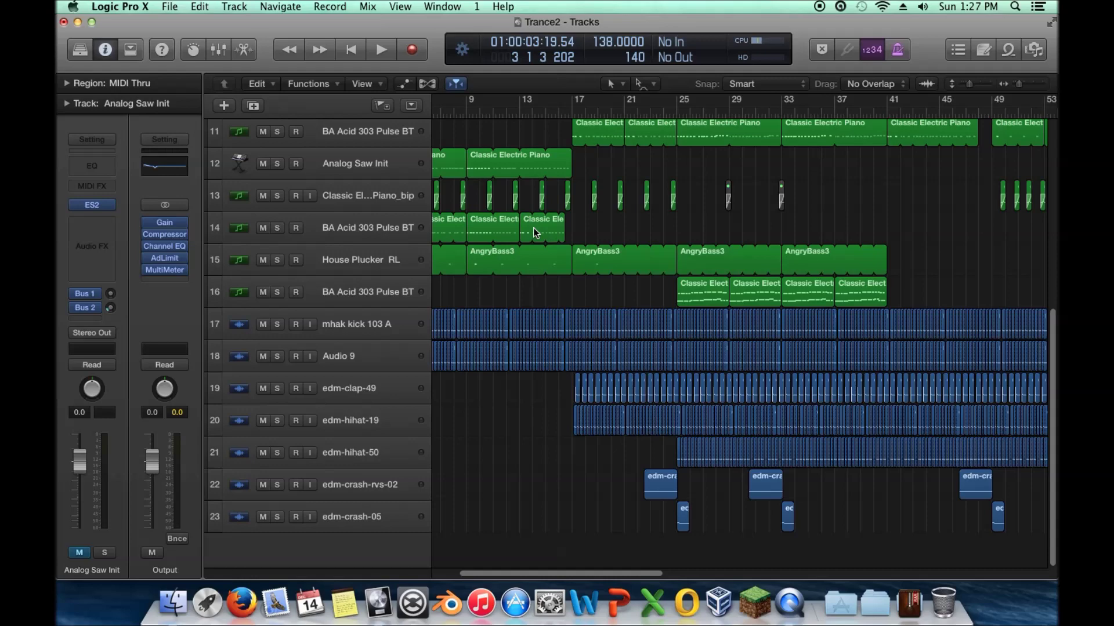
Step: Solo track 14, BA Acid 303 Pulse BT, and set a cycle range starting at bar 1
scroll(630, 293, left, 3)
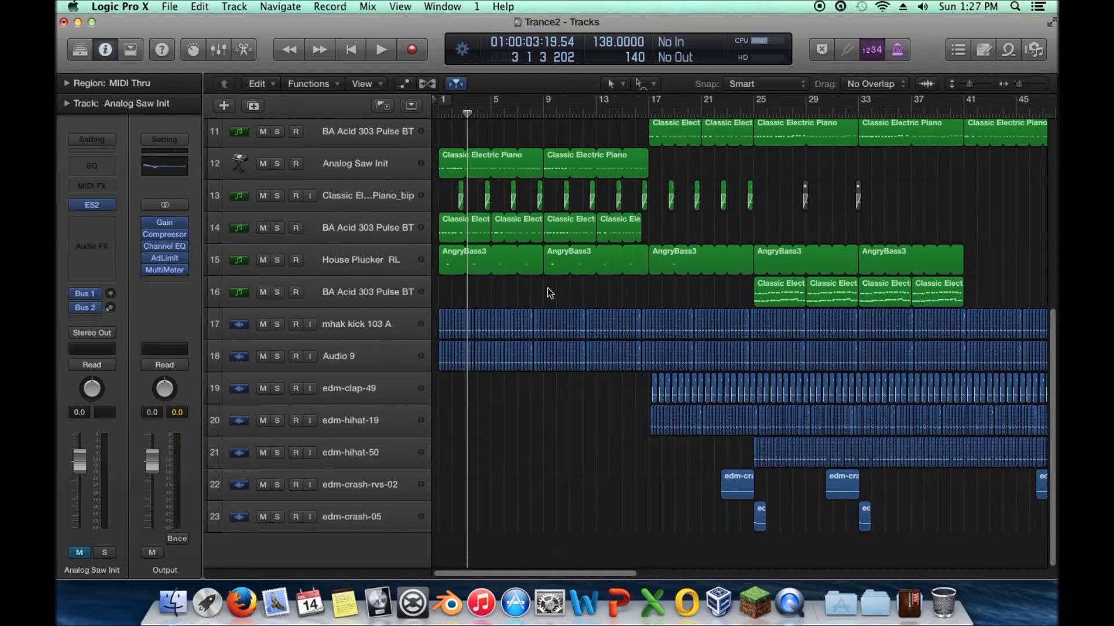
scroll(497, 290, up, 2)
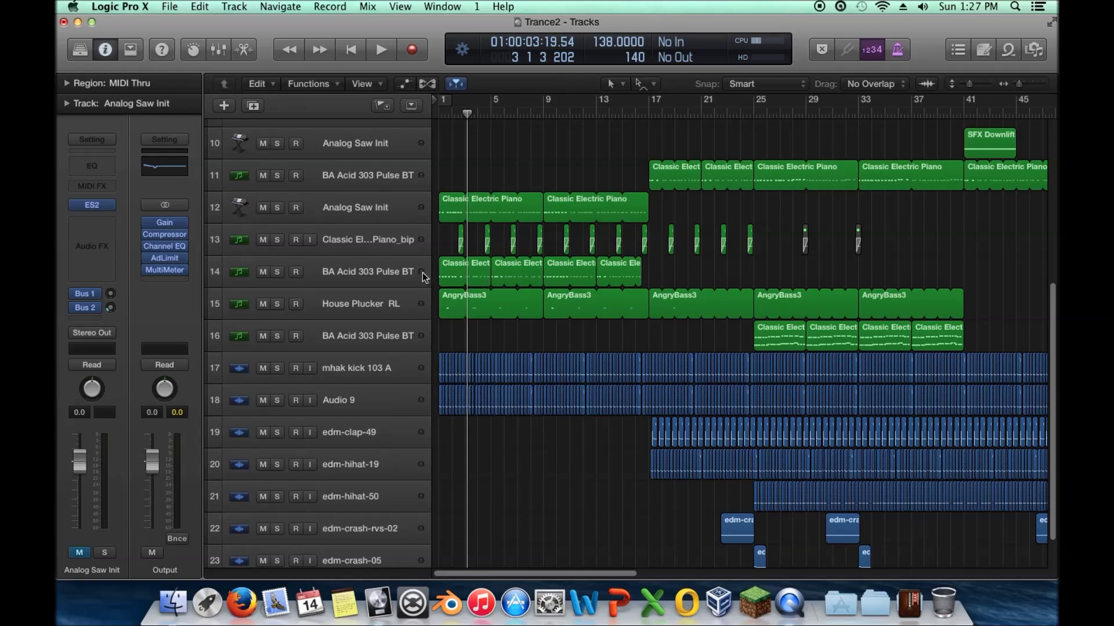
click(374, 277)
click(278, 272)
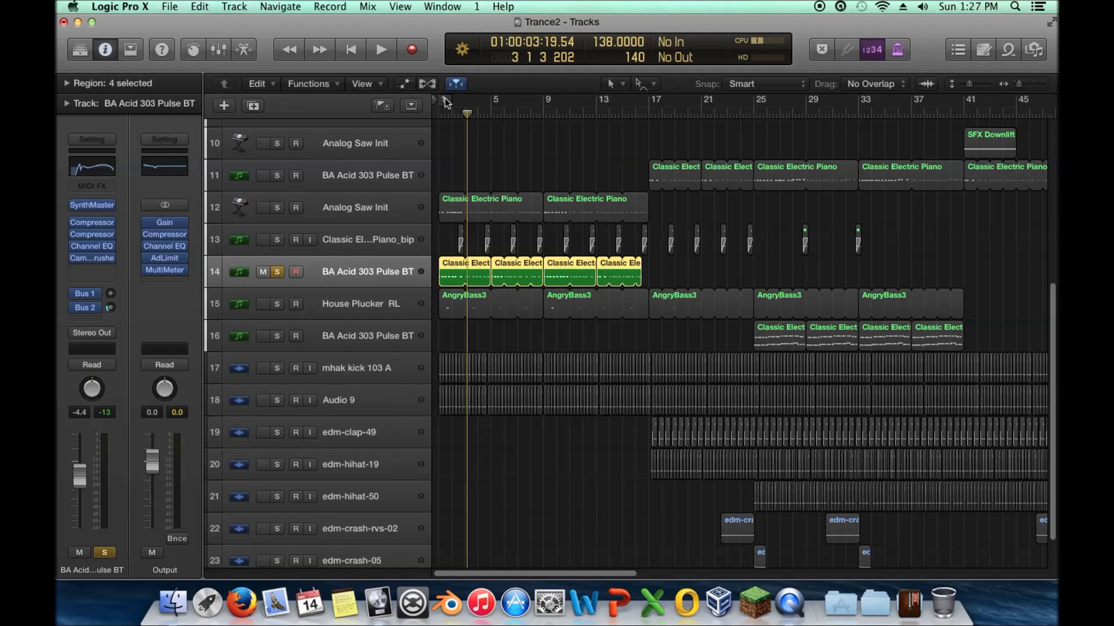
drag(444, 100, 464, 100)
click(356, 256)
Step: Play the soloed track briefly, then unsolo it and return the playhead to bar 1
key(space)
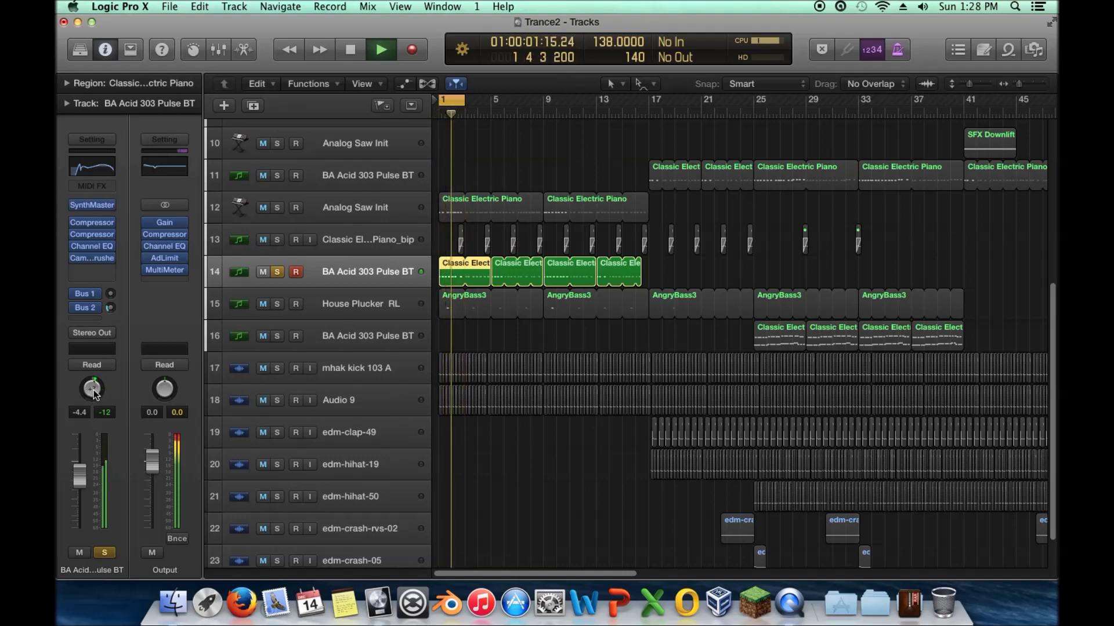
key(space)
click(269, 269)
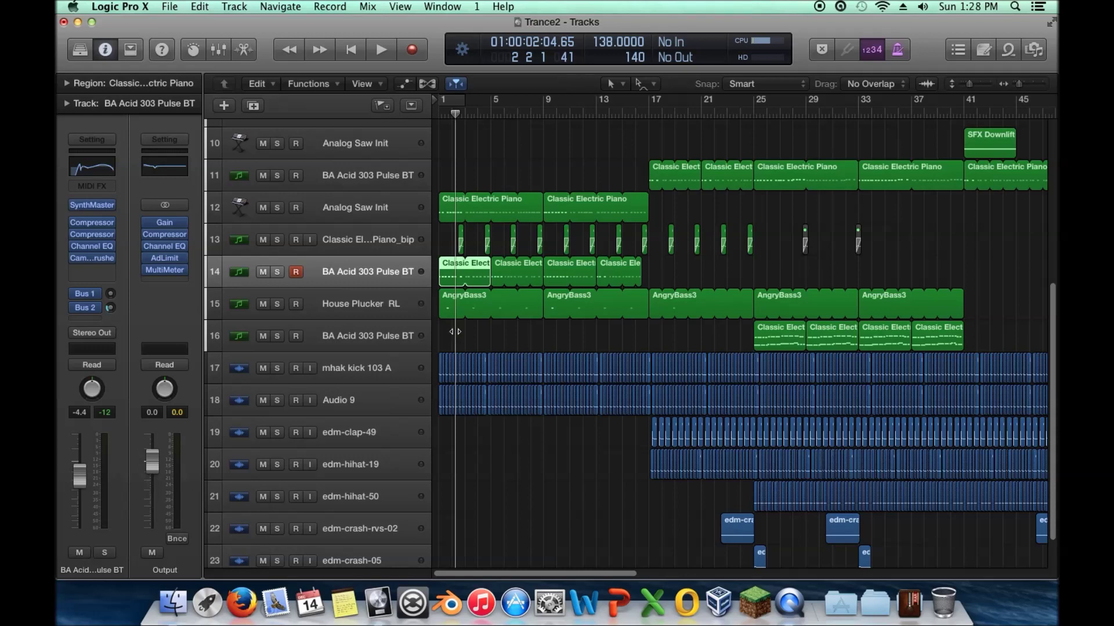
key(Return)
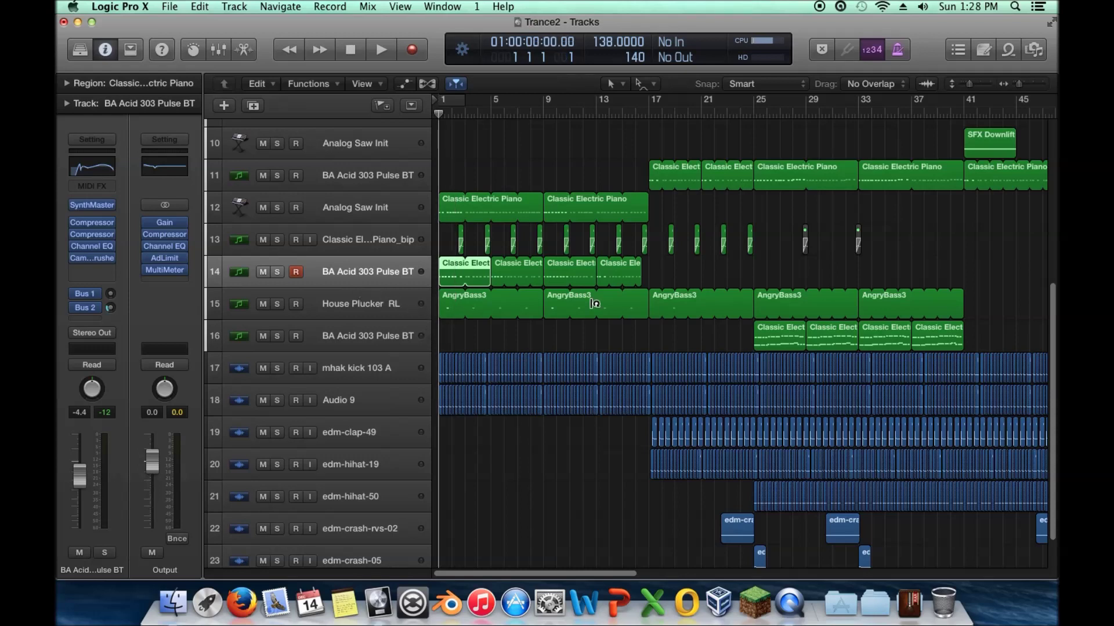
Step: Review the upper tracks, play the whole Trance2 arrangement from bar 1, and deselect the track 14 region
scroll(405, 426, down, 2)
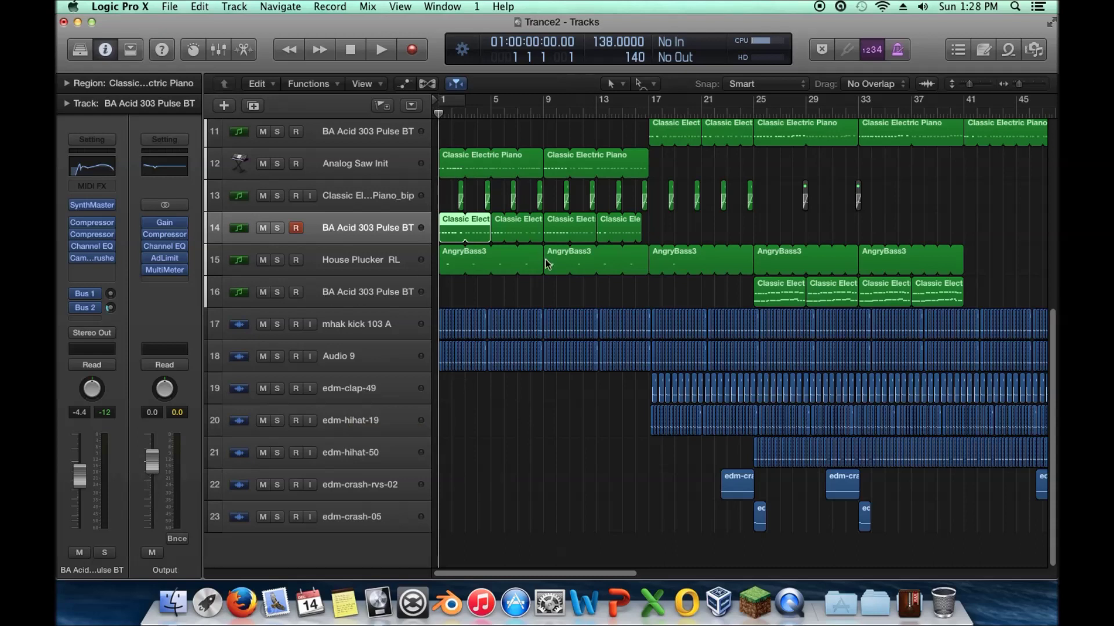
scroll(638, 267, right, 2)
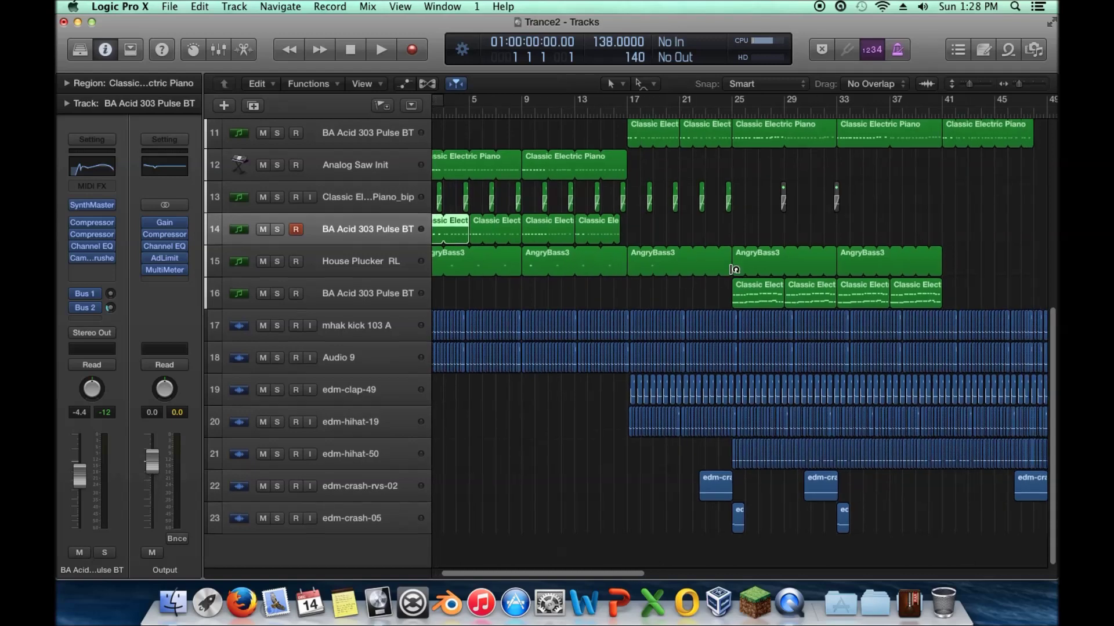
scroll(708, 268, up, 5)
scroll(707, 266, up, 5)
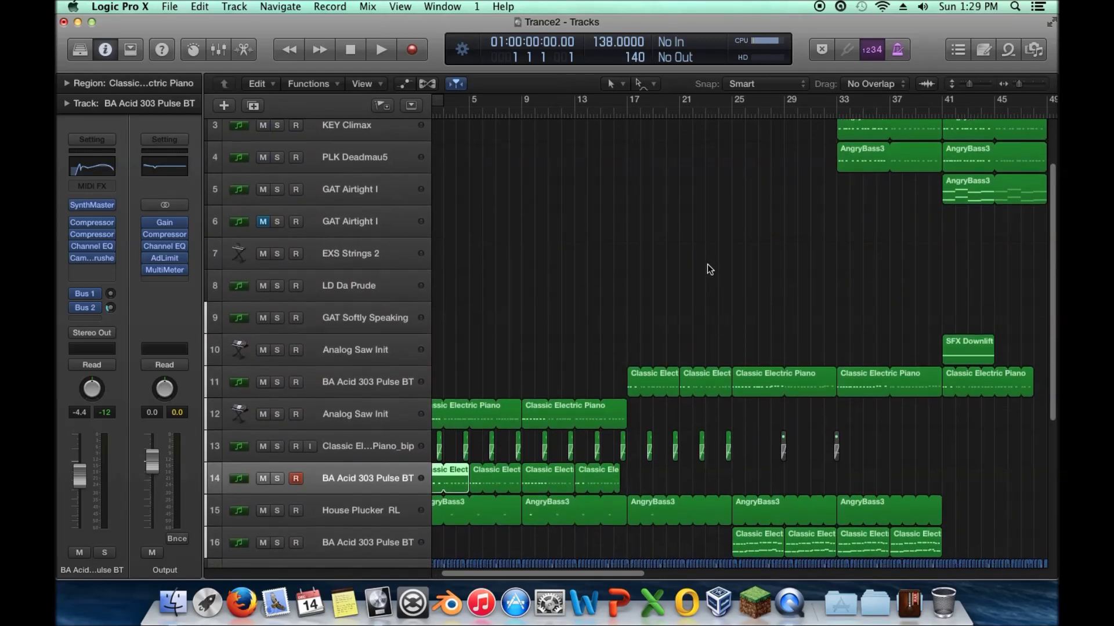
scroll(708, 266, down, 4)
scroll(638, 268, left, 1)
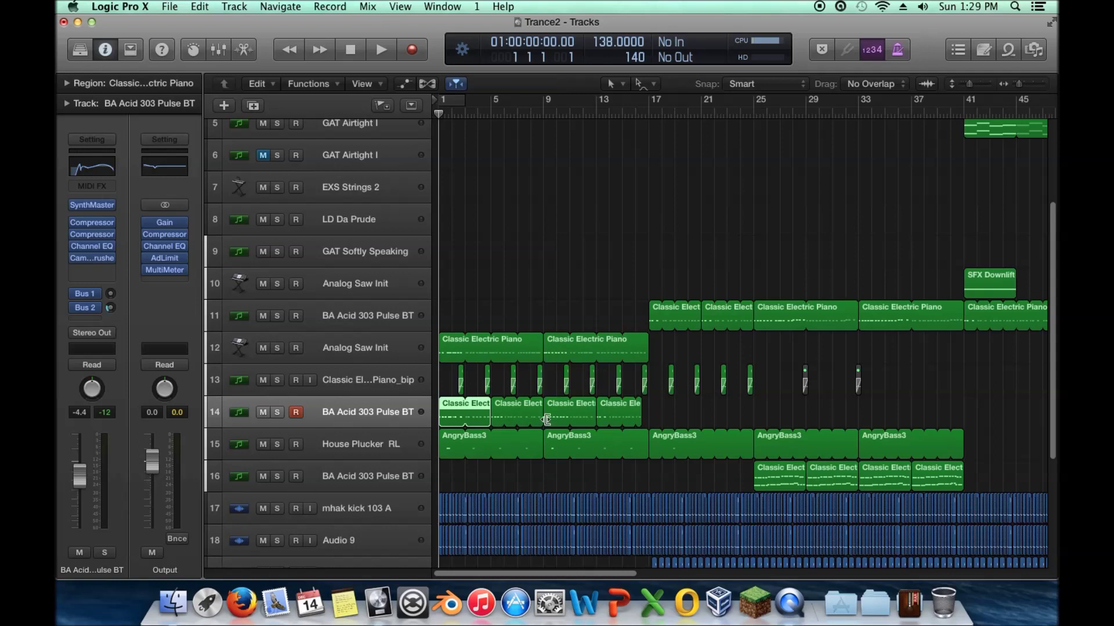
key(space)
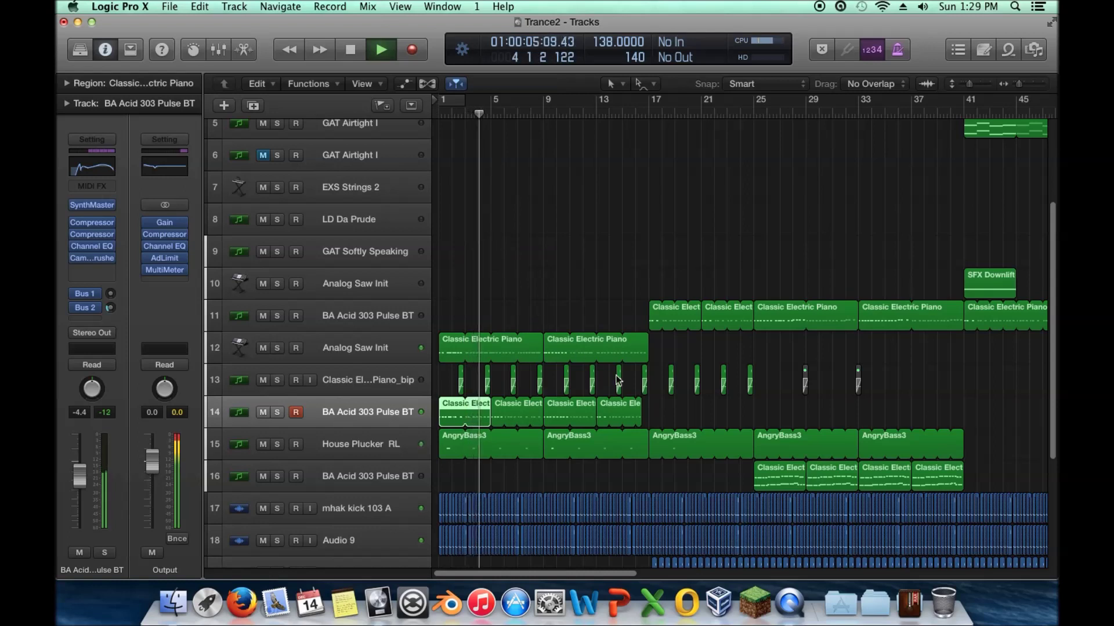
click(685, 404)
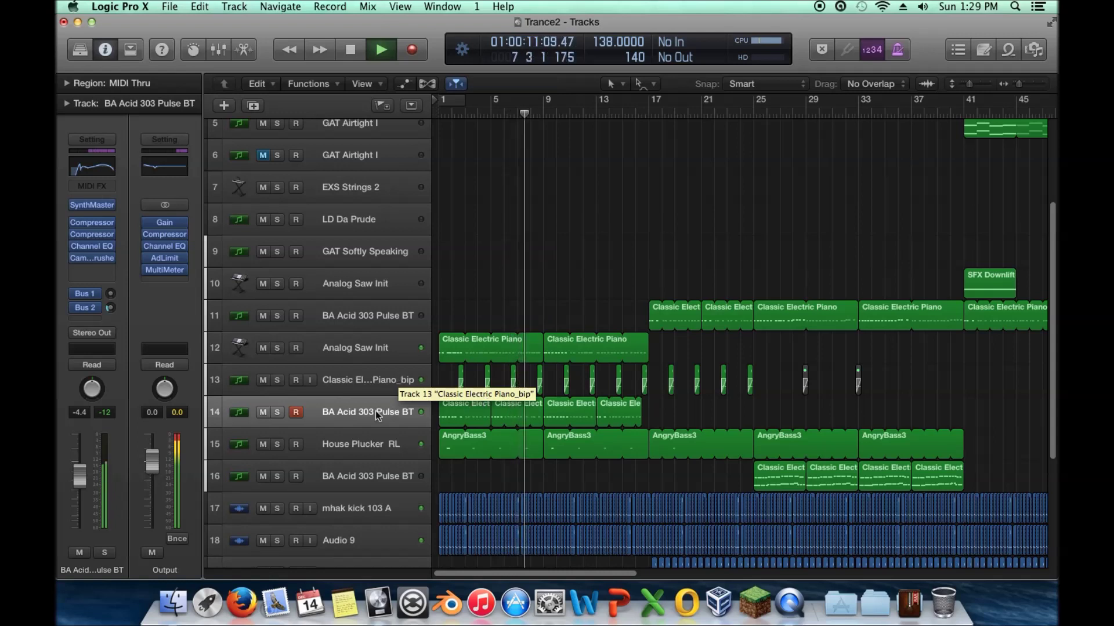
Step: Audition Analog Saw Init solo, then raise its volume to +6.0 dB
click(277, 348)
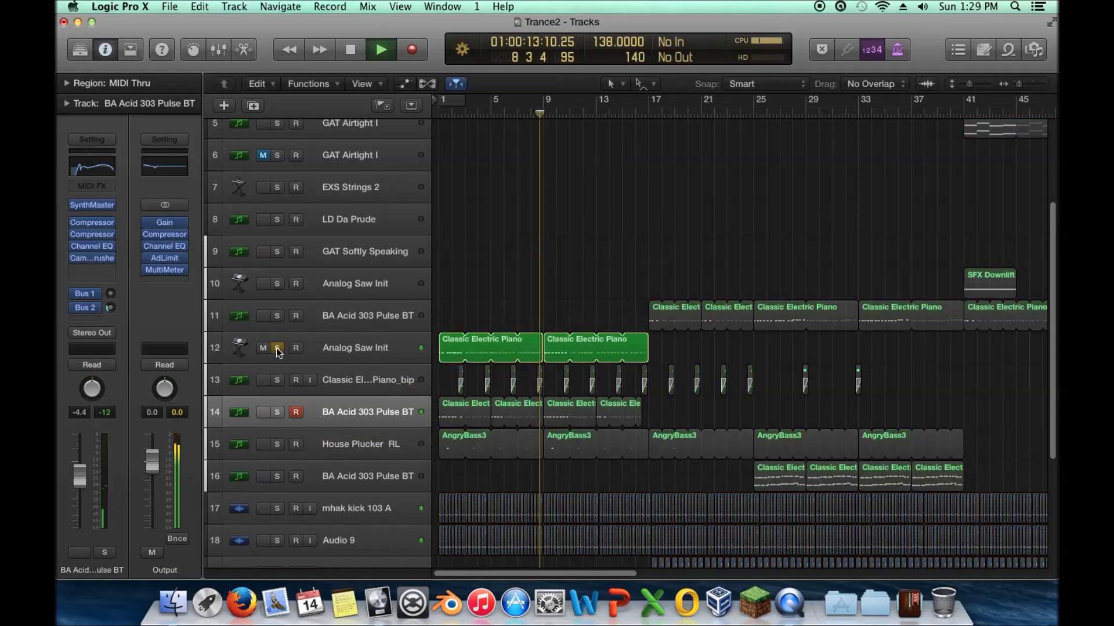
click(277, 348)
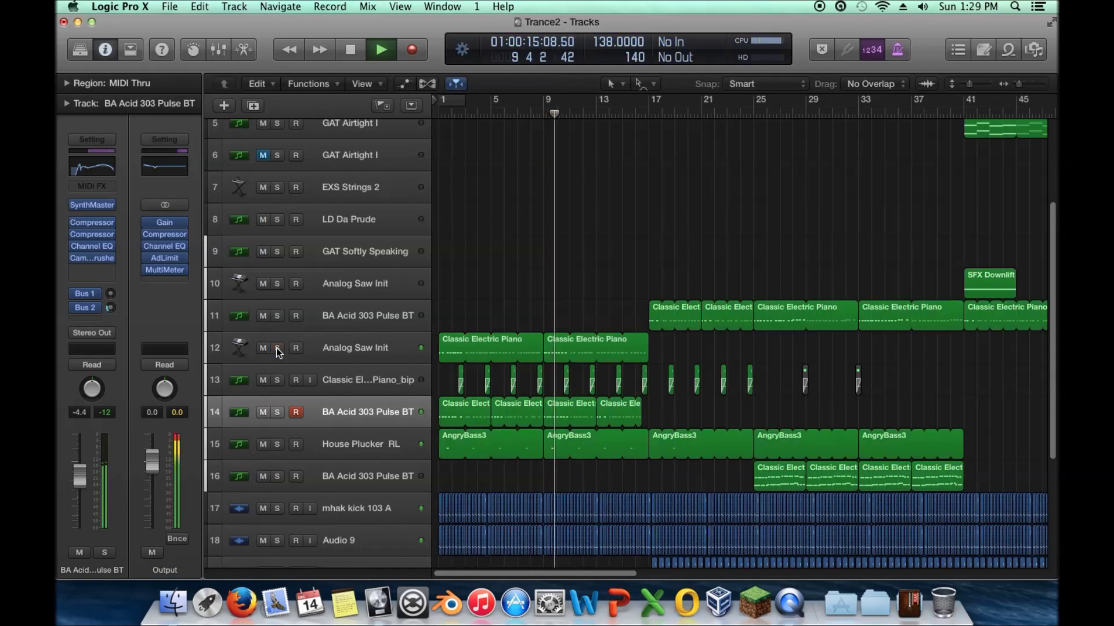
click(255, 351)
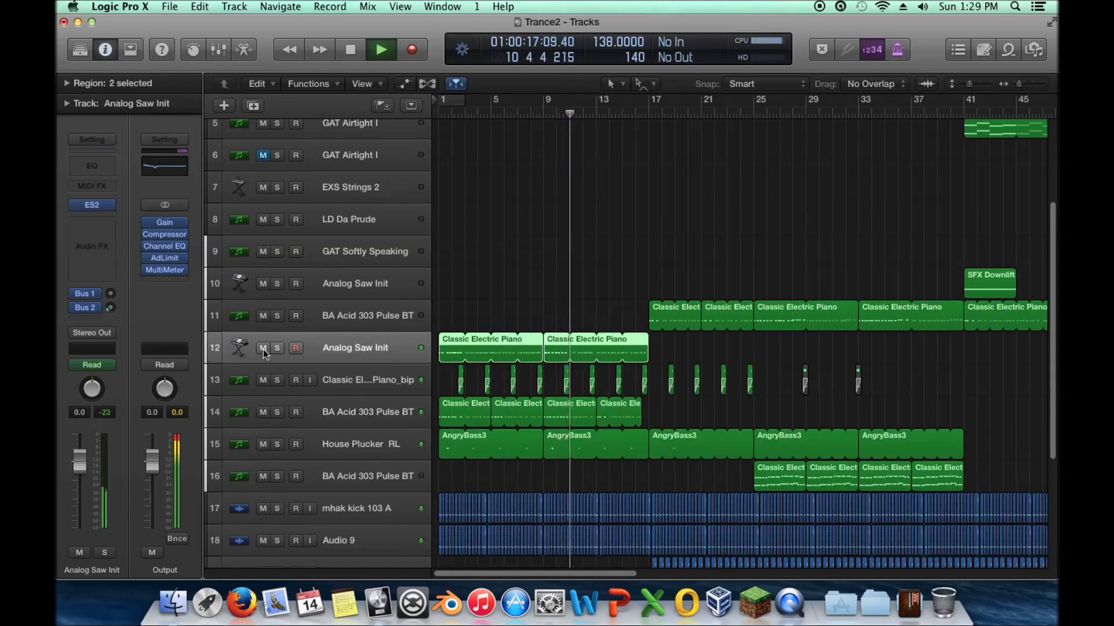
drag(80, 461, 79, 432)
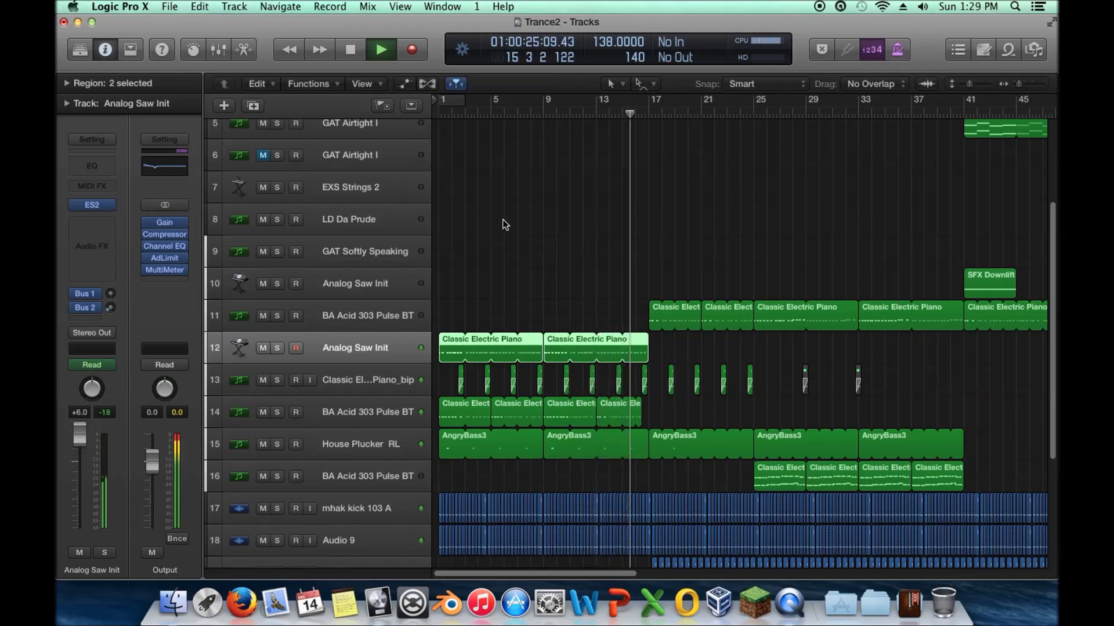
Step: Replay from bar 1, then solo BA Acid 303 Pulse BT with Analog Saw Init and unsolo BA Acid
key(space)
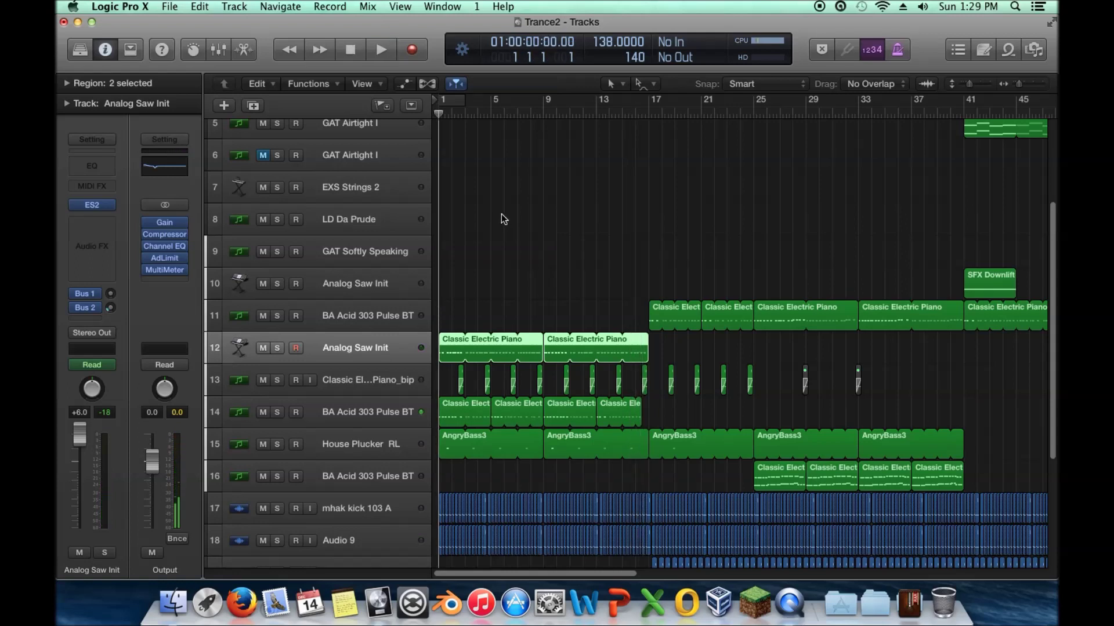
key(space)
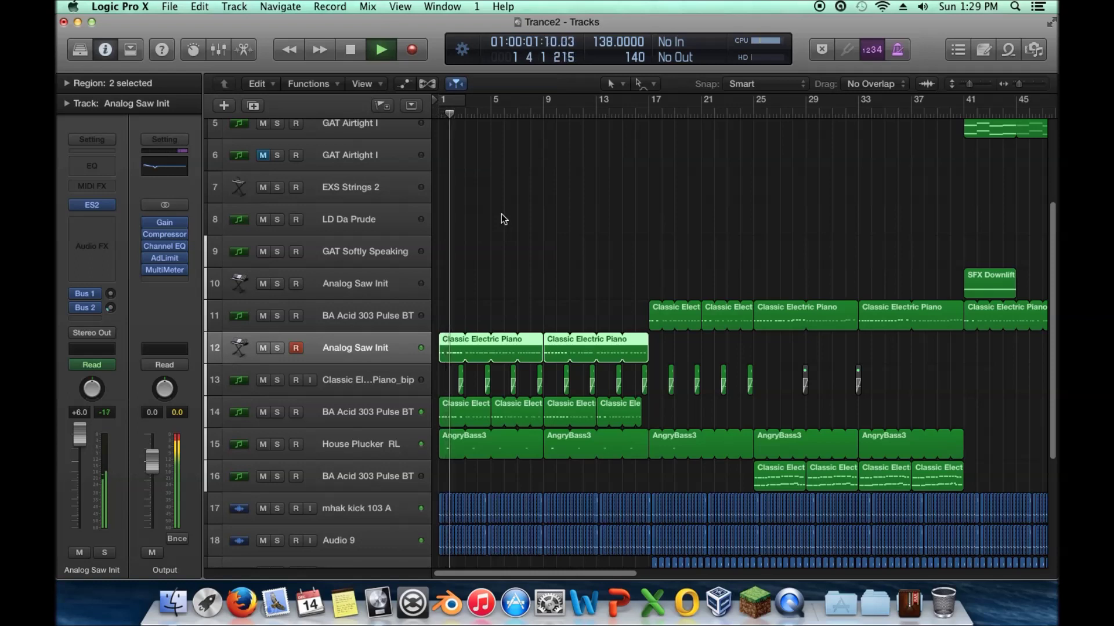
key(space)
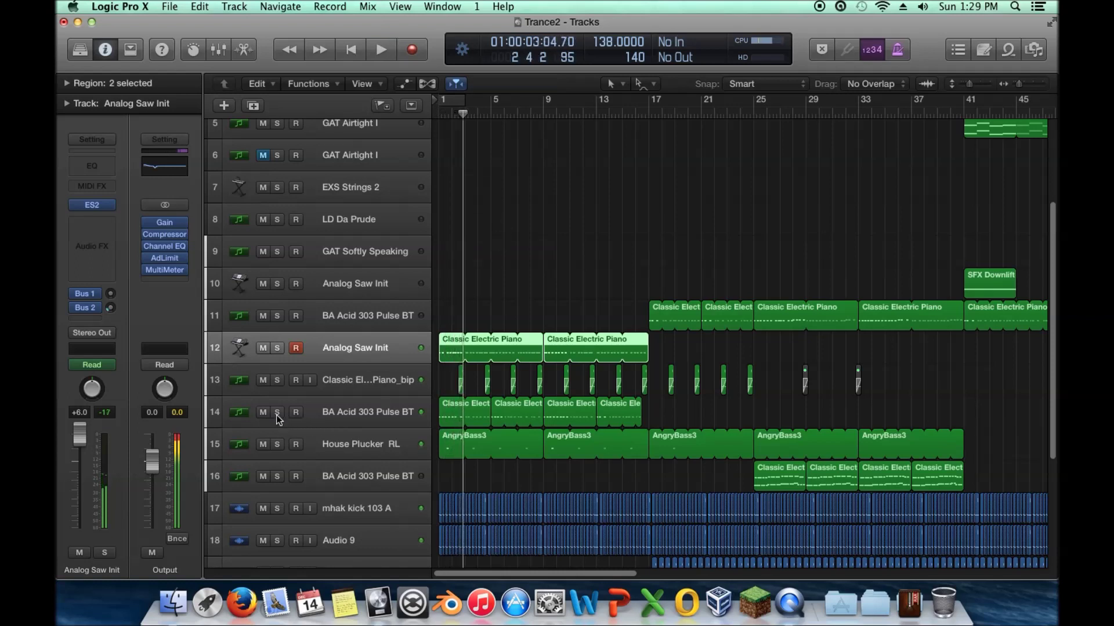
click(277, 413)
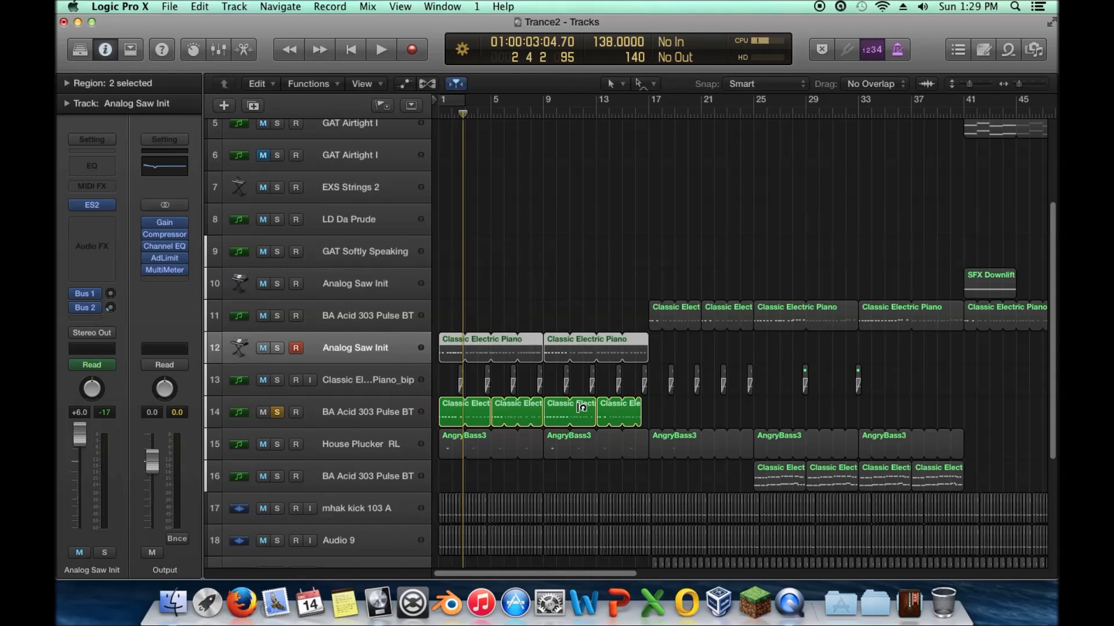
click(277, 348)
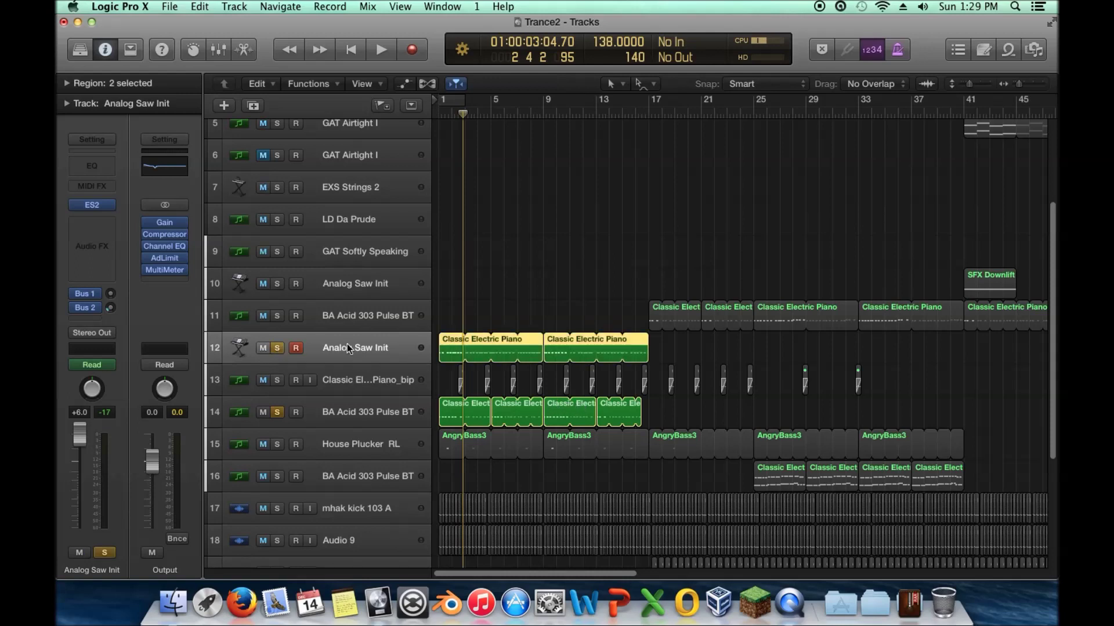
click(361, 404)
key(s)
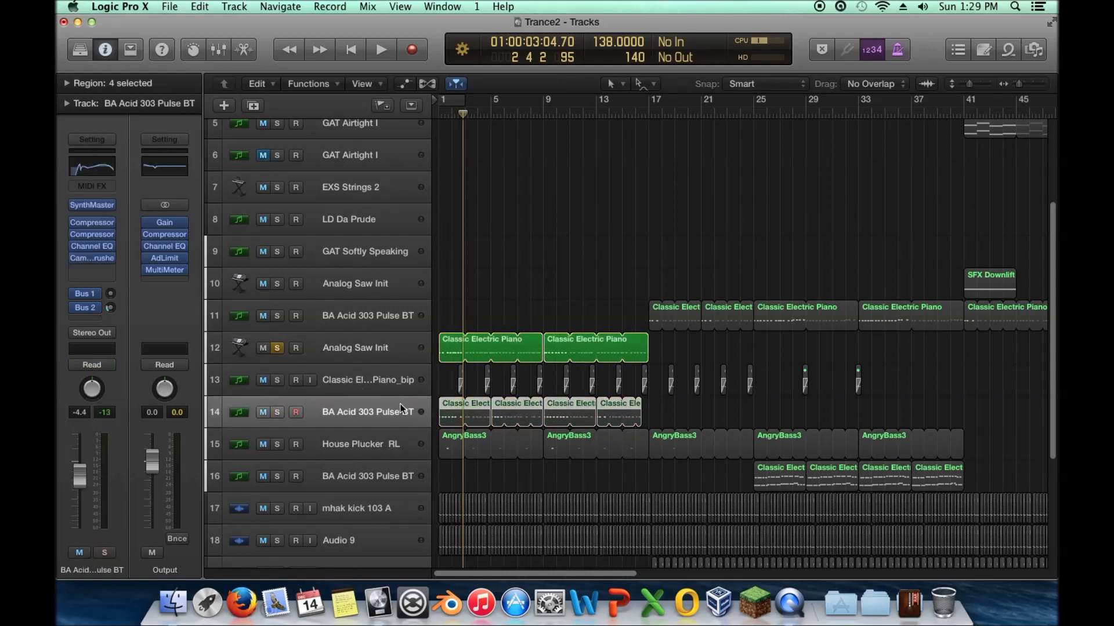
Step: Open and close the Analog Saw Init ES2 synth window, then return the playhead to bar 1
click(327, 356)
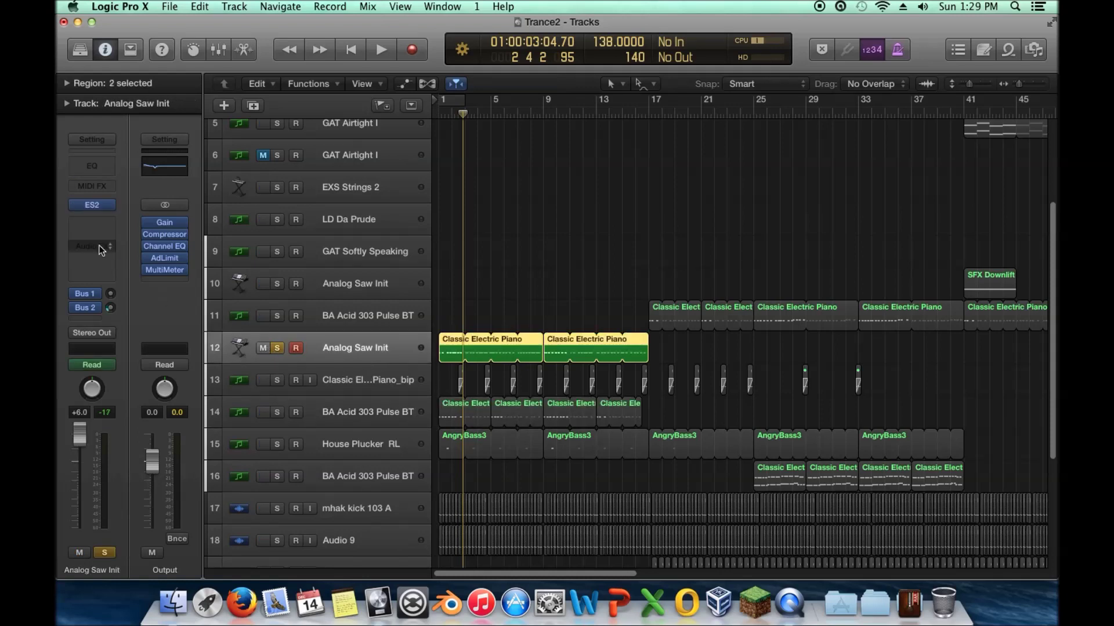
click(94, 206)
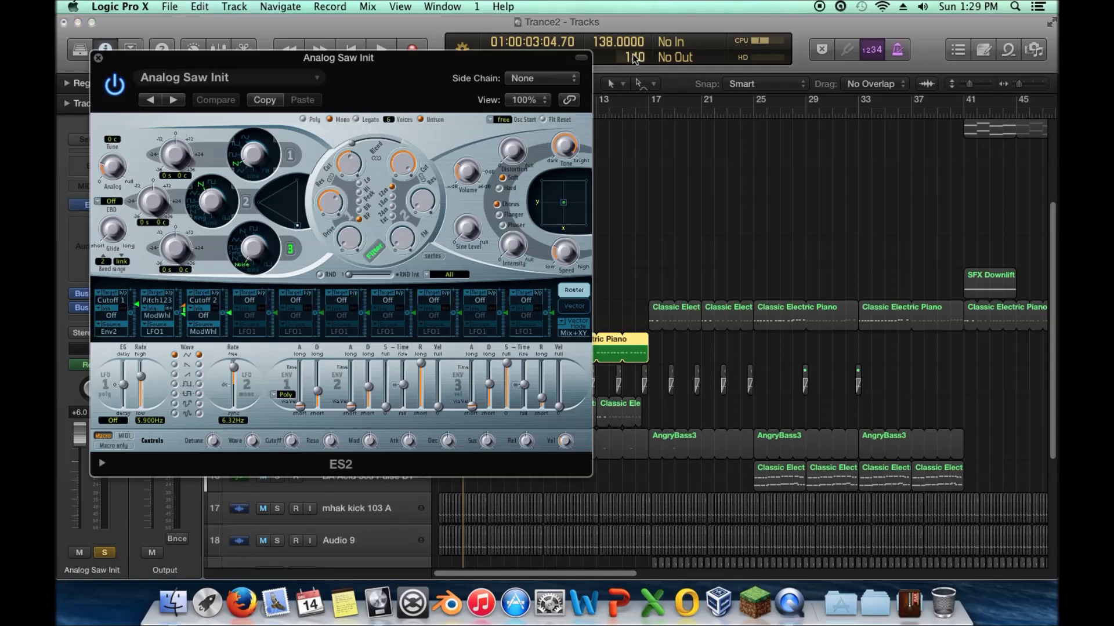
key(super+w)
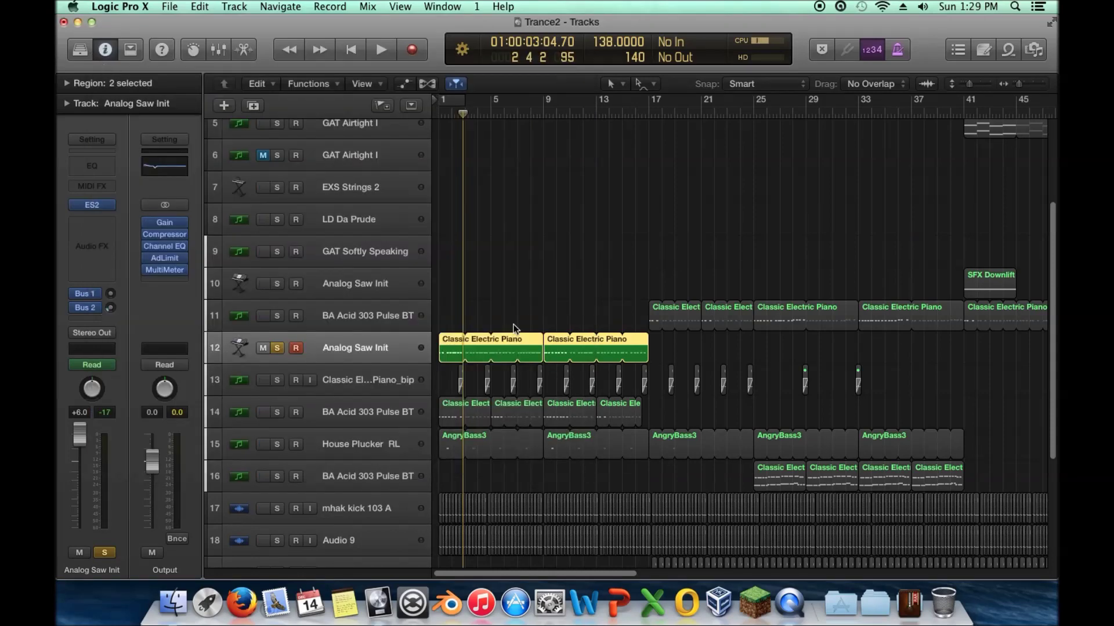
key(Return)
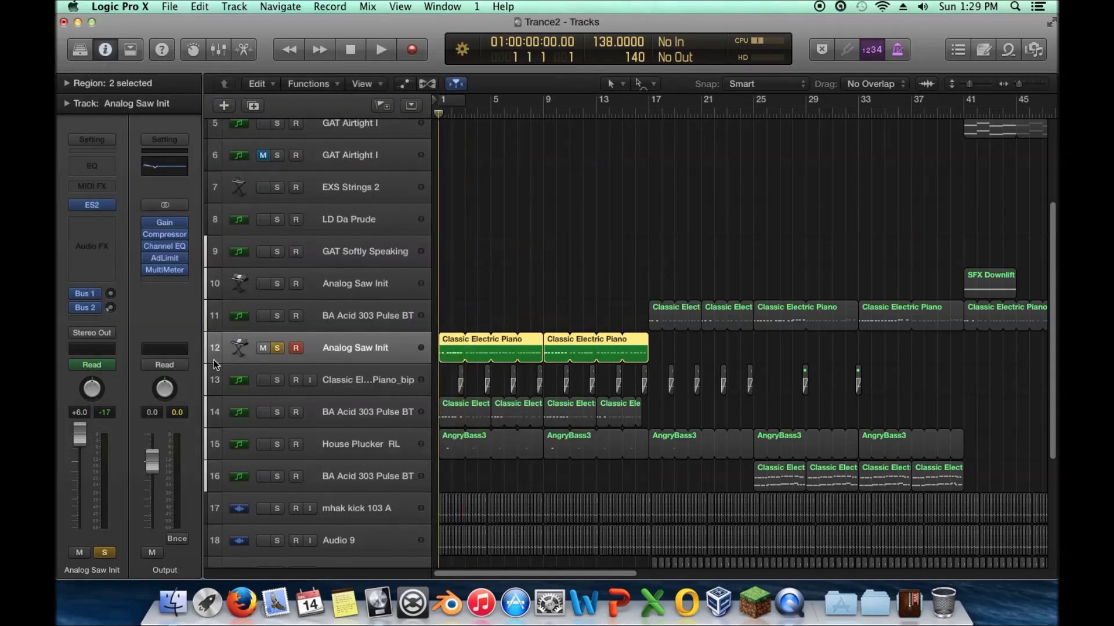
Step: While the song plays, reset the Analog Saw Init fader from +6.0 to 0.0 dB, then return to start
click(278, 349)
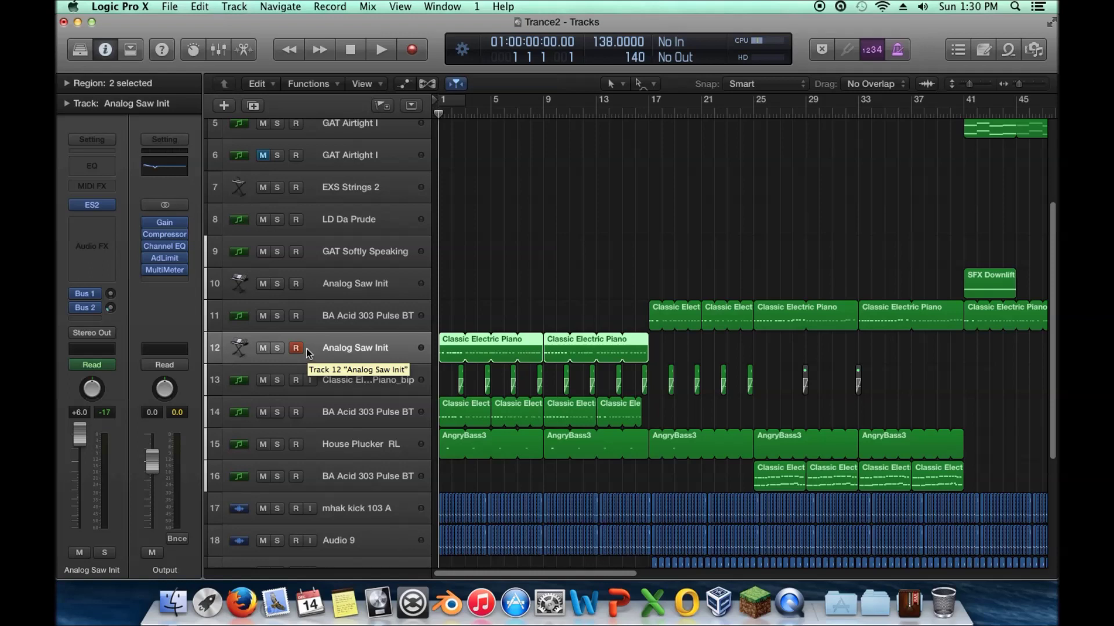
key(space)
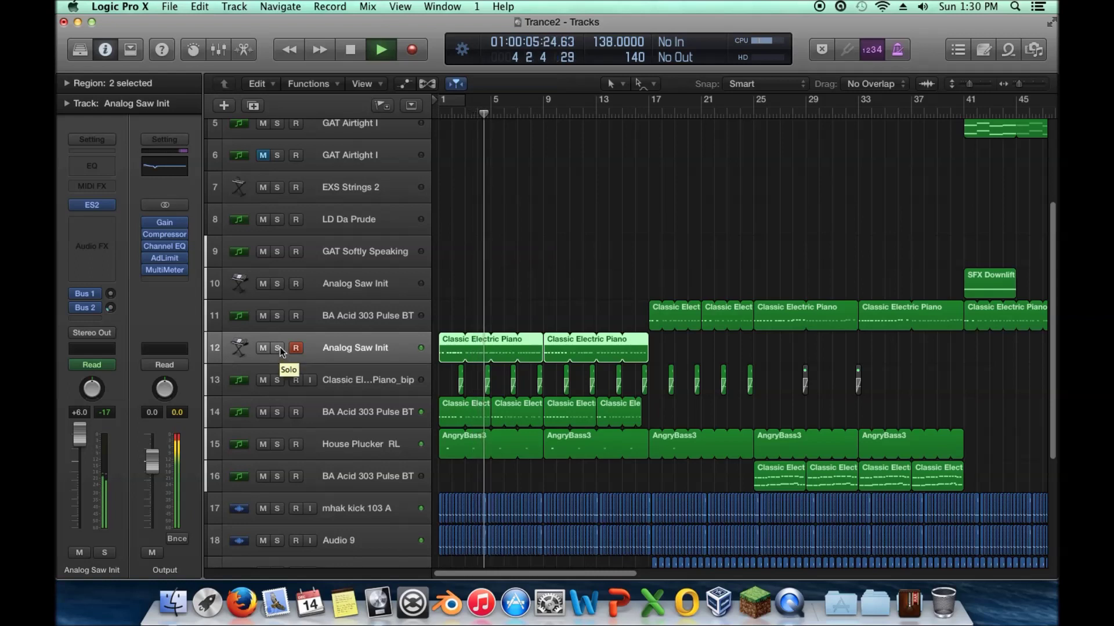
click(278, 348)
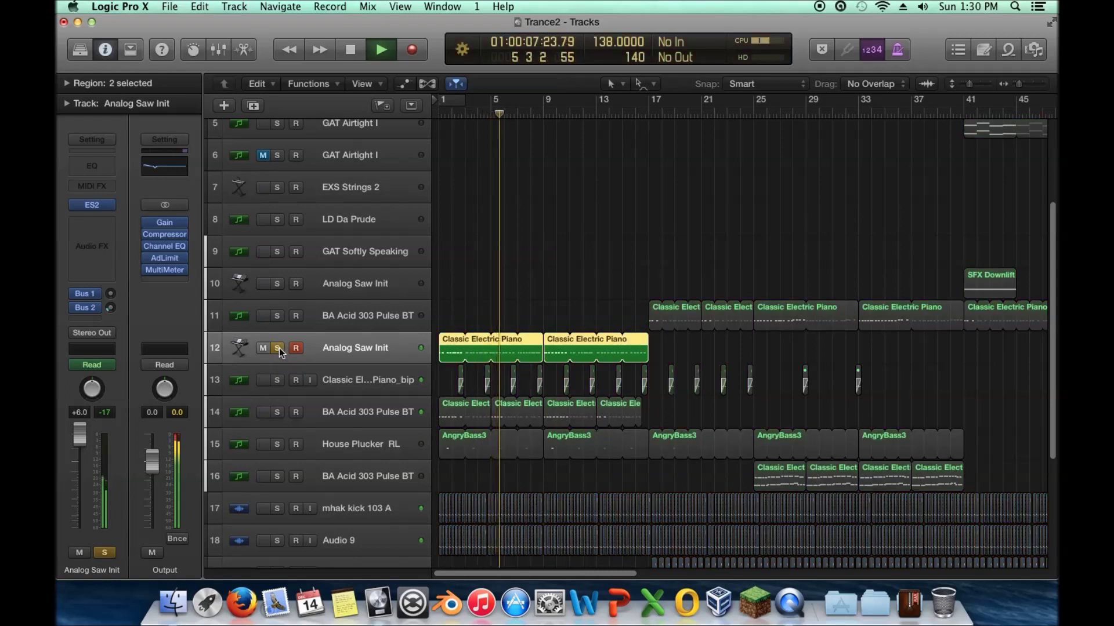
click(278, 348)
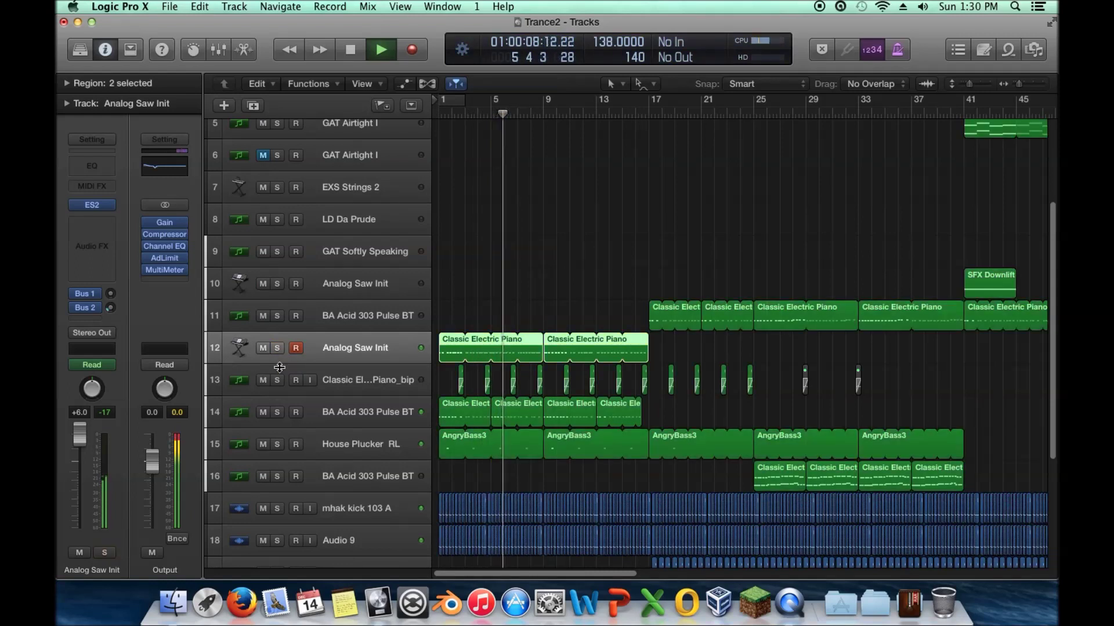
alt+click(80, 444)
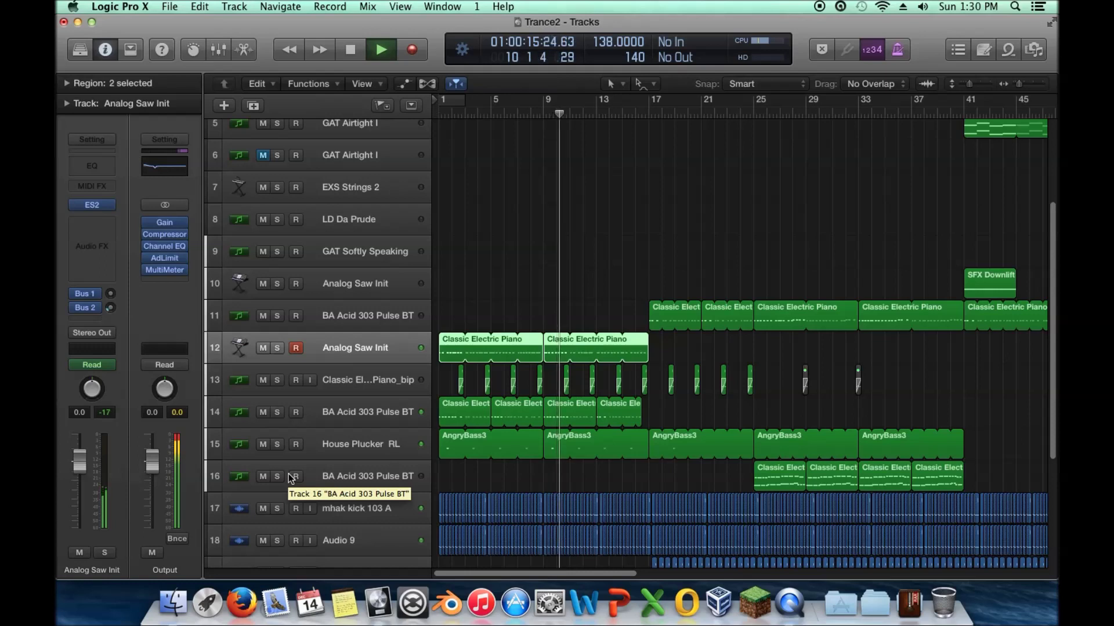
key(space)
key(Return)
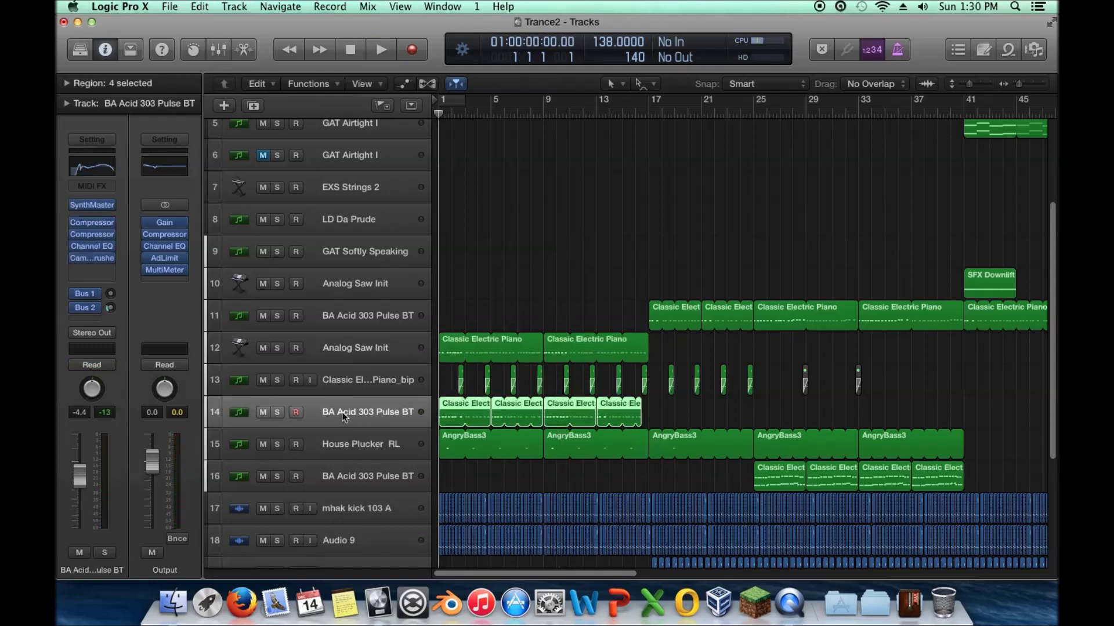
Step: Play the new balance, briefly soloing track 14 BA Acid 303 Pulse BT, then stop playback
click(358, 350)
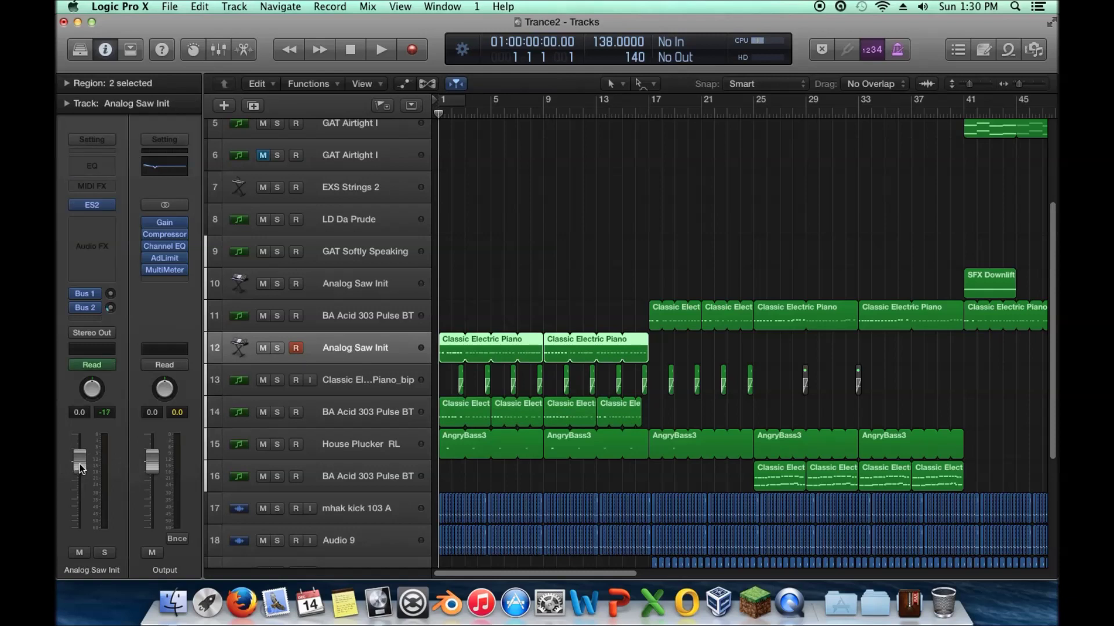
key(space)
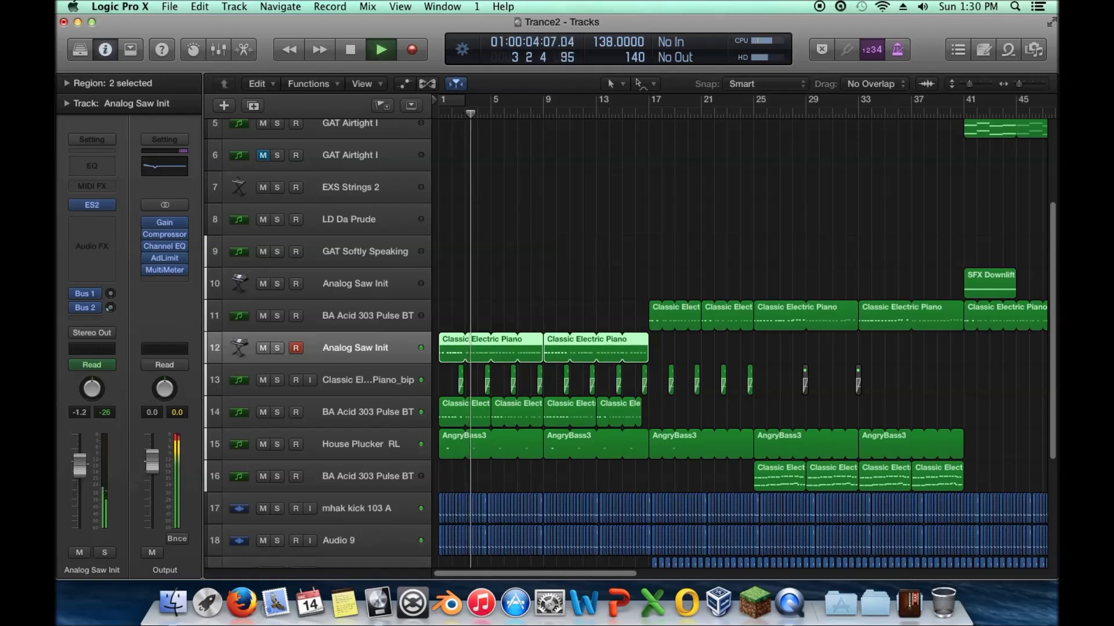
click(278, 413)
click(277, 413)
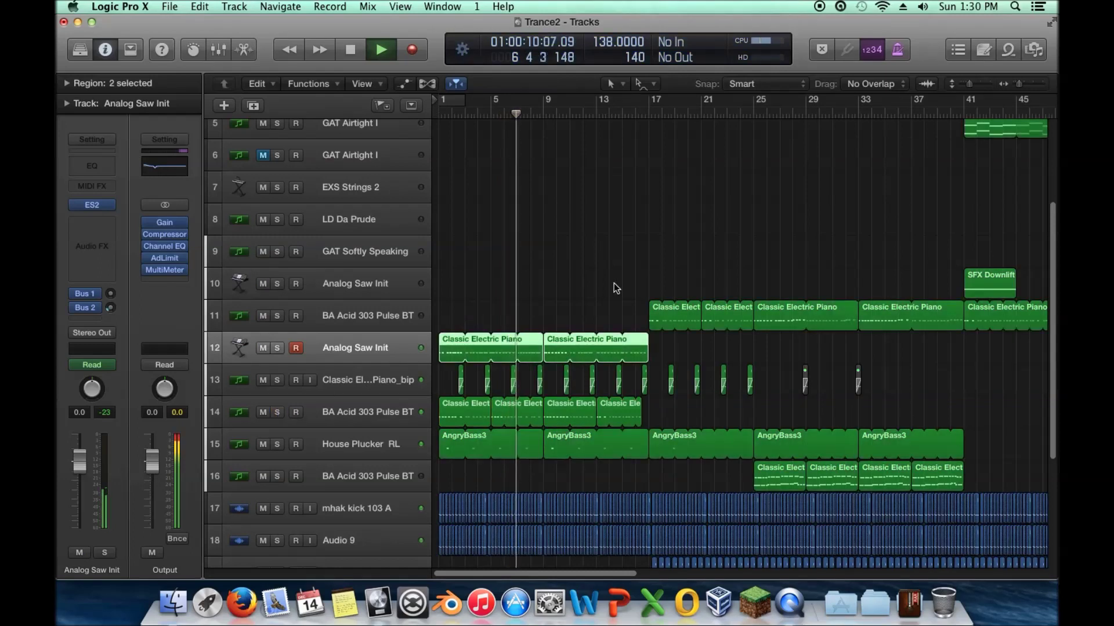
key(space)
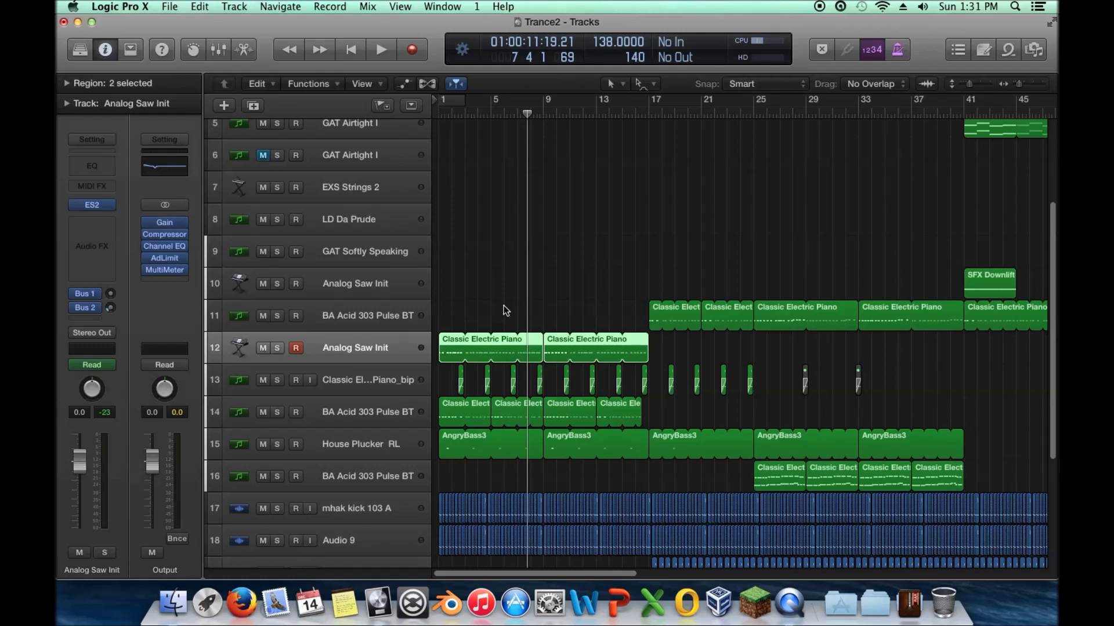
Step: In Finder, go Music > All Music > My EDM > Armin Van Buuren > Suddenly Summer and preview its mp3
click(173, 604)
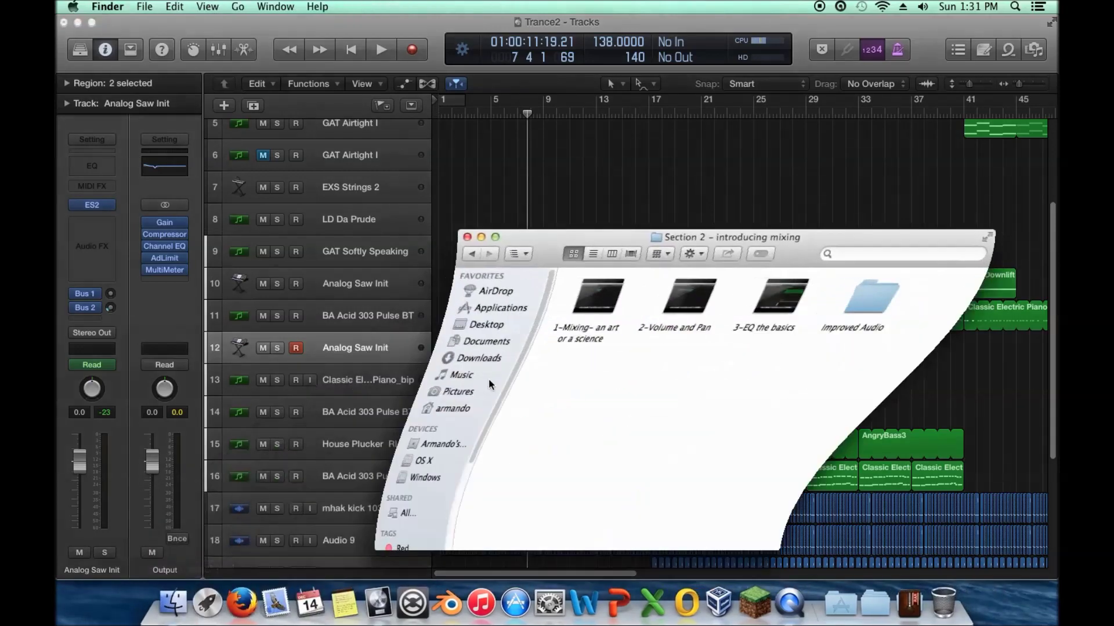
click(499, 375)
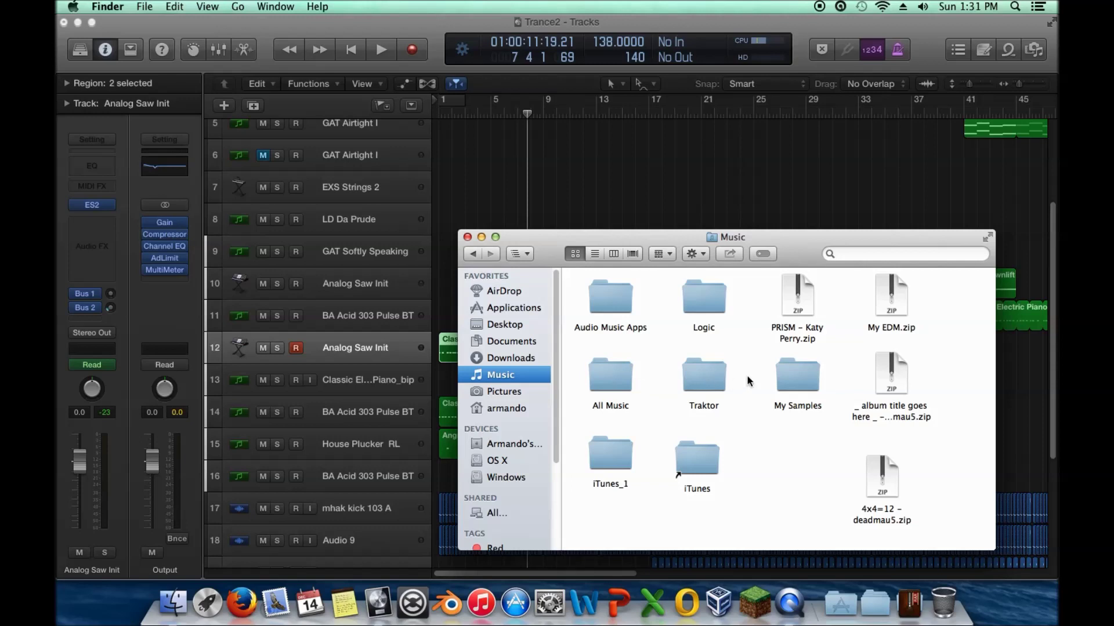
double_click(797, 377)
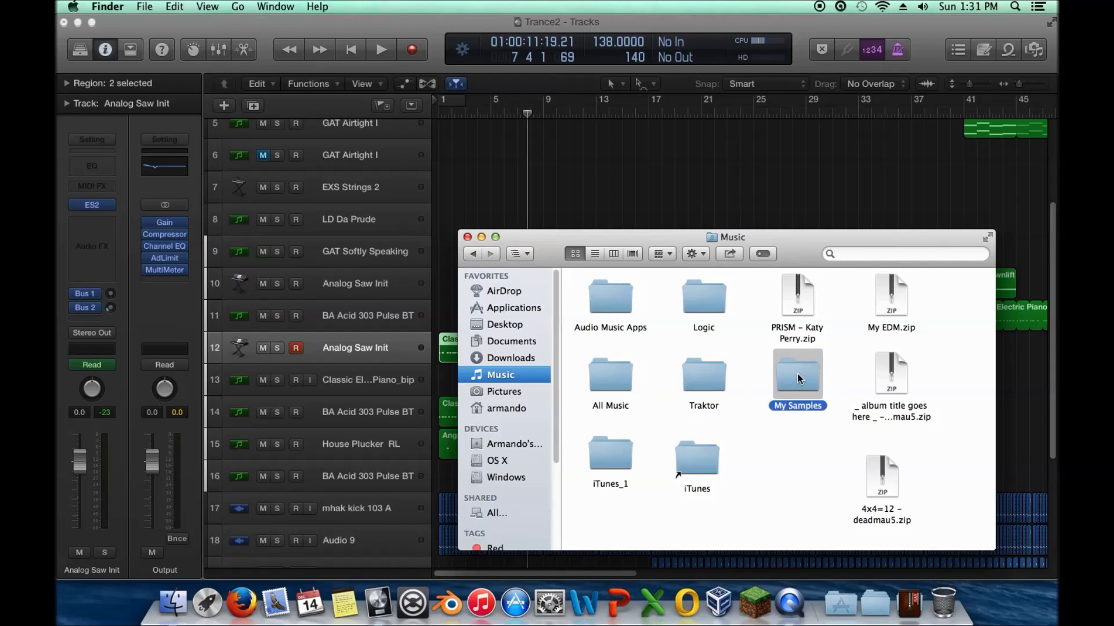
click(474, 256)
double_click(605, 388)
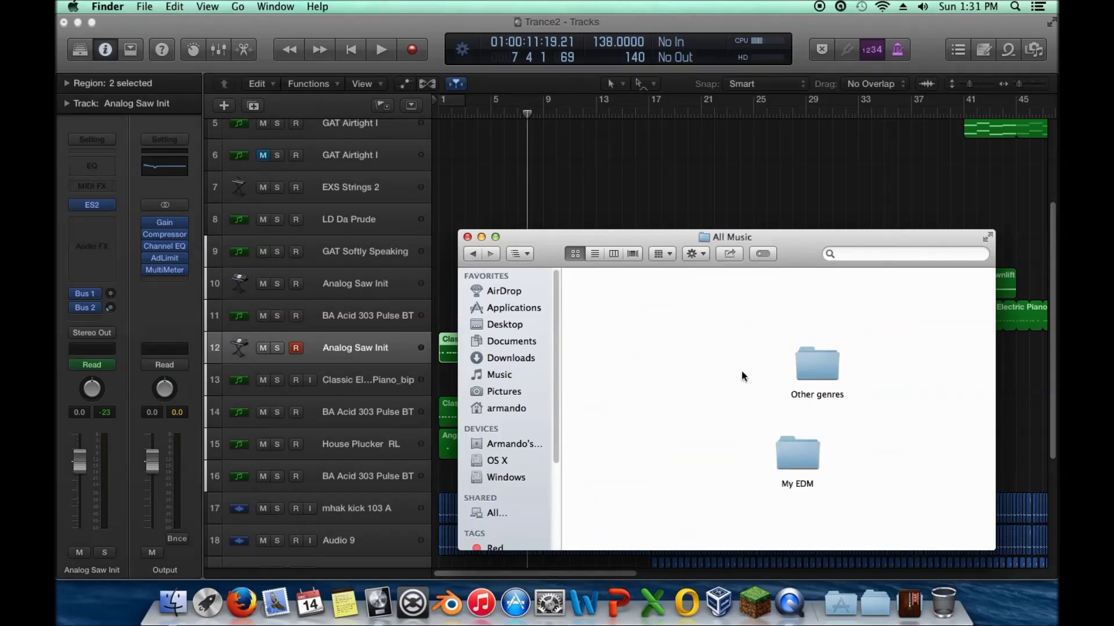
double_click(792, 447)
double_click(790, 307)
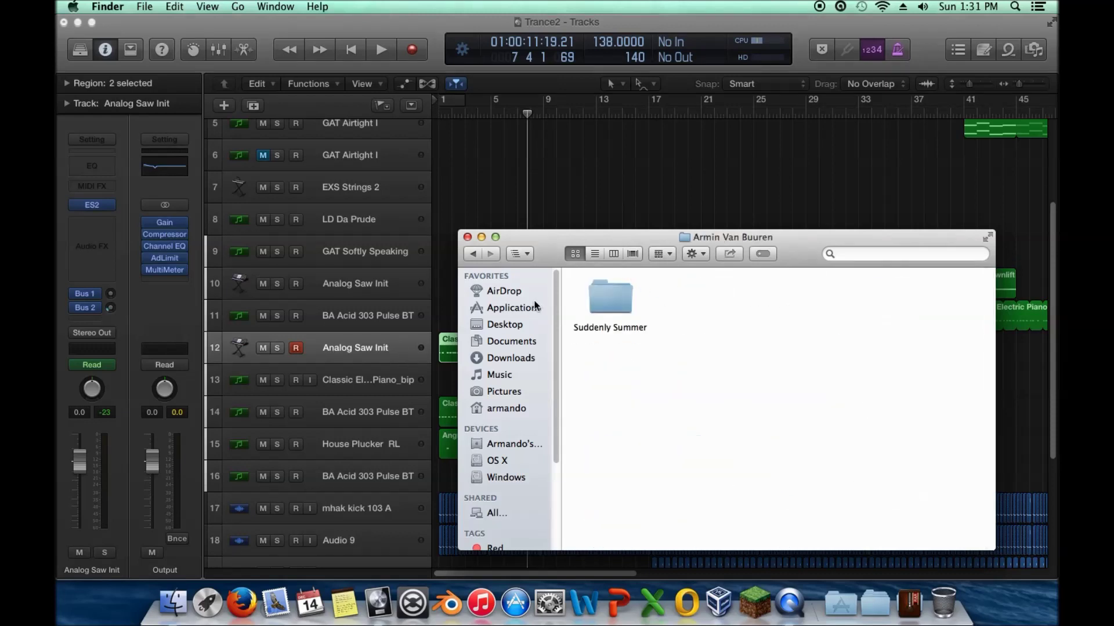
double_click(596, 298)
click(620, 304)
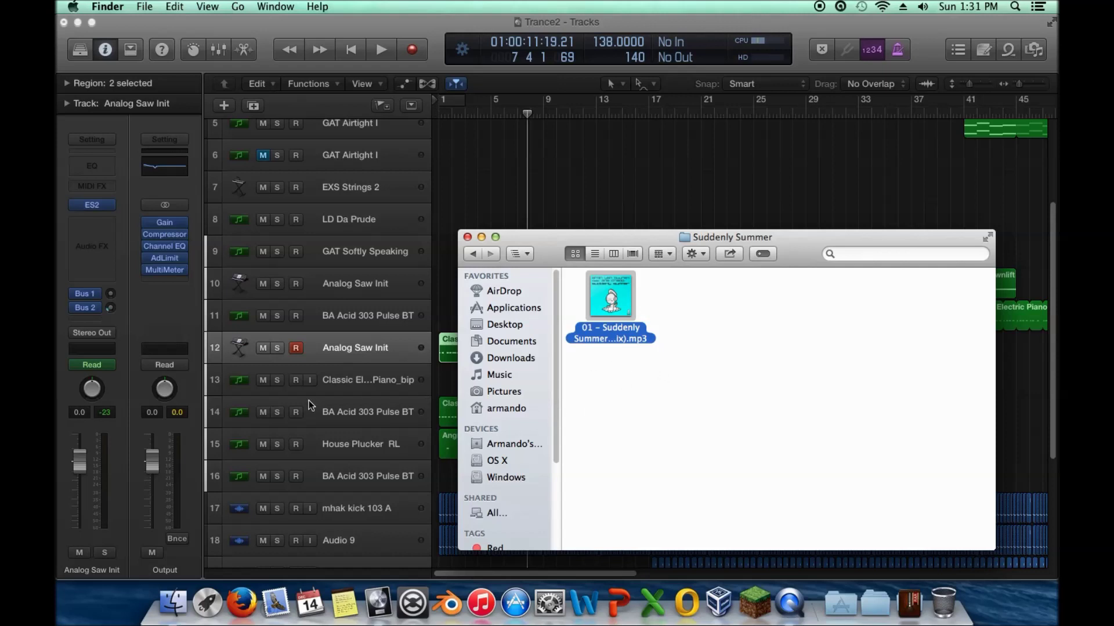
key(space)
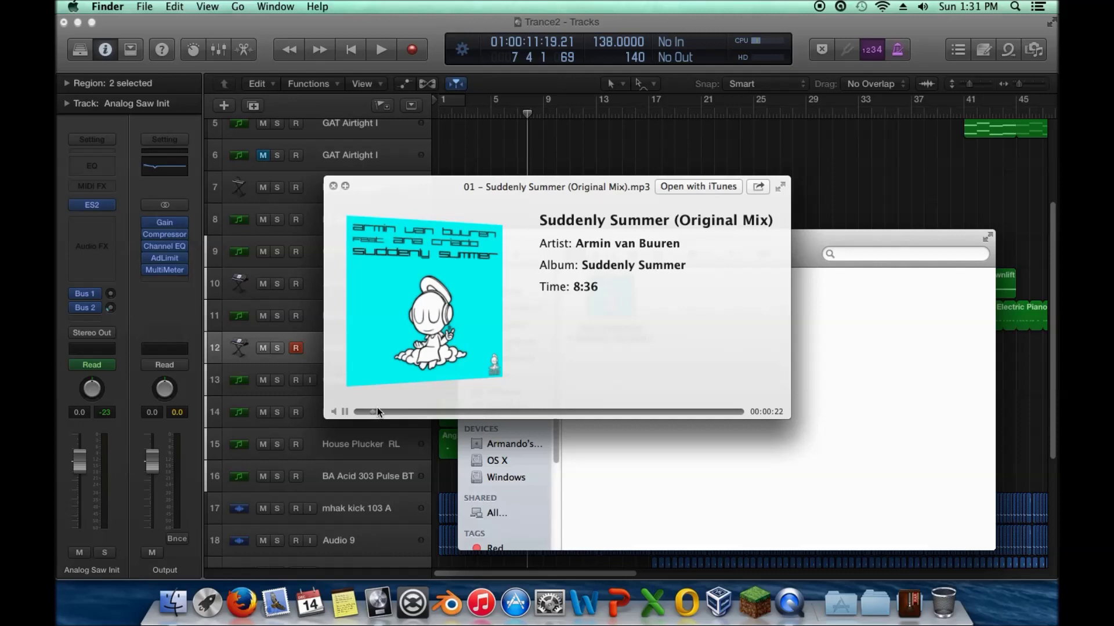
Step: Restart the Suddenly Summer (Original Mix) preview from the beginning, then close it and deselect the mp3
drag(377, 412, 358, 413)
key(space)
click(604, 364)
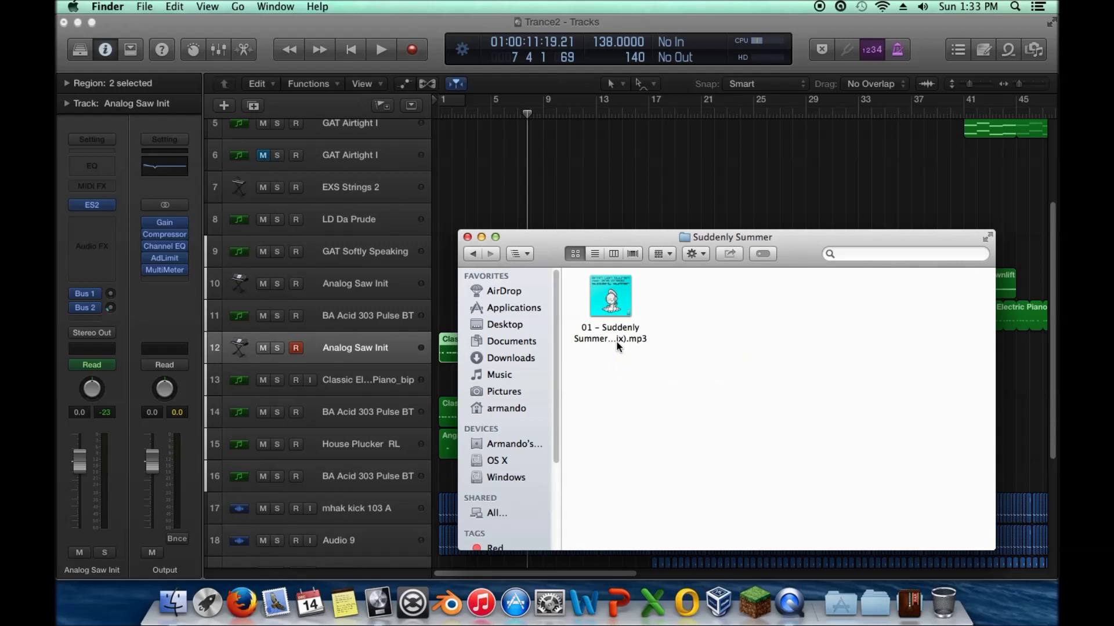
Step: Preview the Suddenly Summer mp3 from about 2:21, then close the preview
click(611, 332)
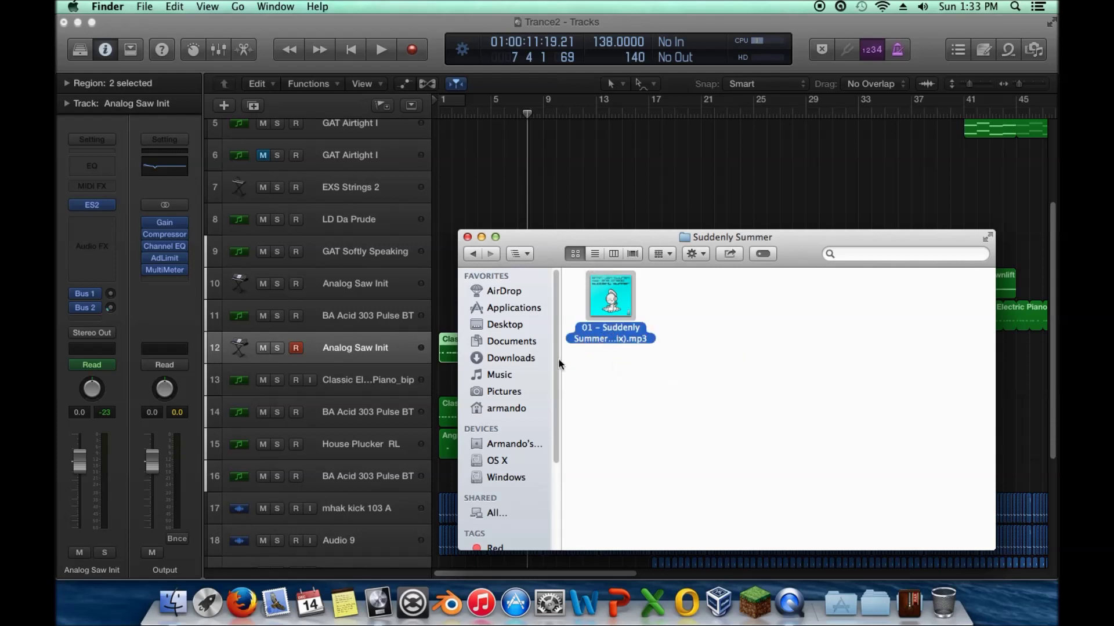
key(space)
click(461, 411)
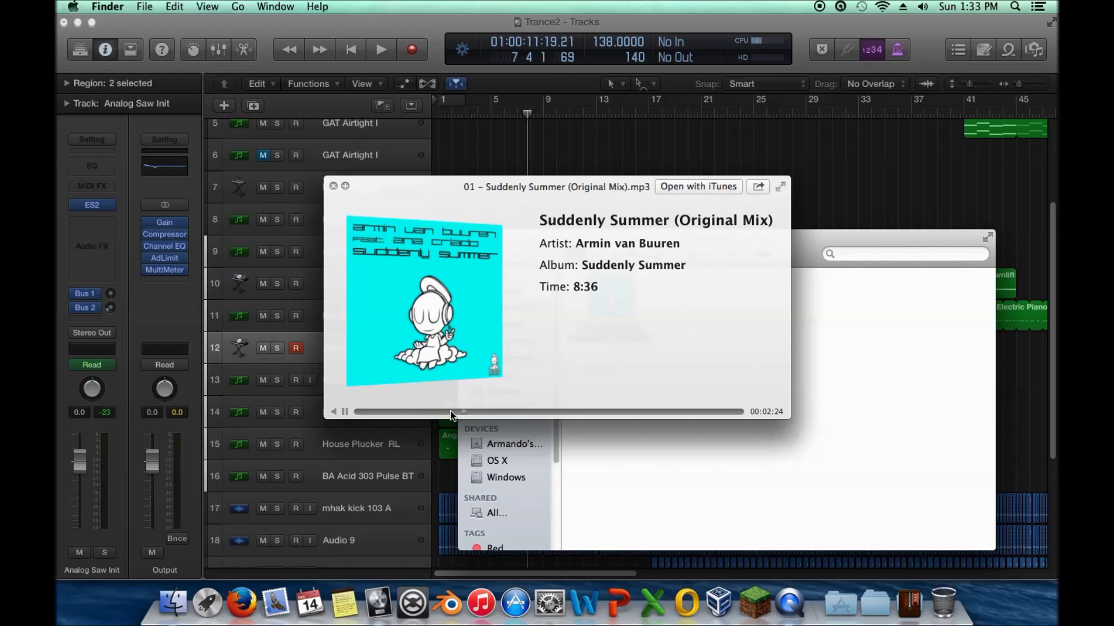
key(space)
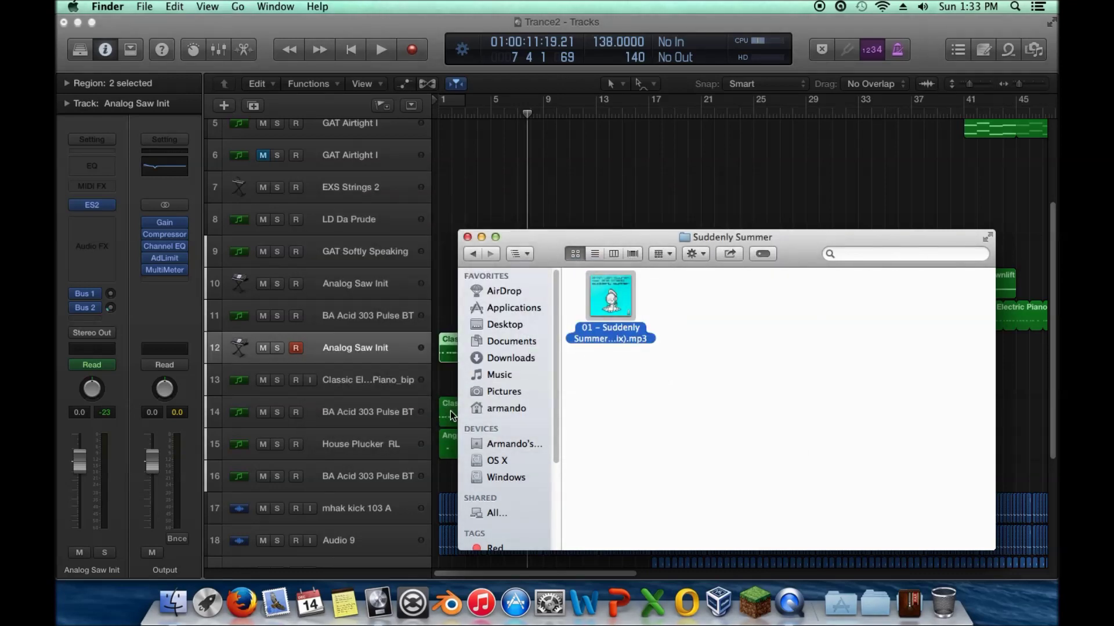
Step: Preview the mp3 again near its start, stop the preview, and deselect the file
key(space)
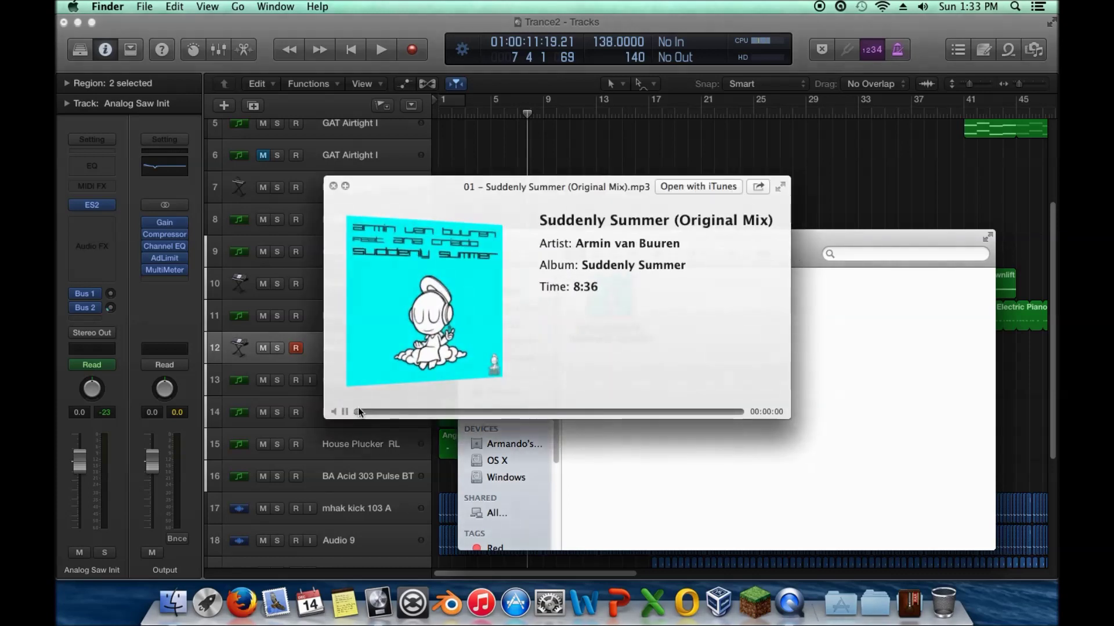
click(362, 411)
key(space)
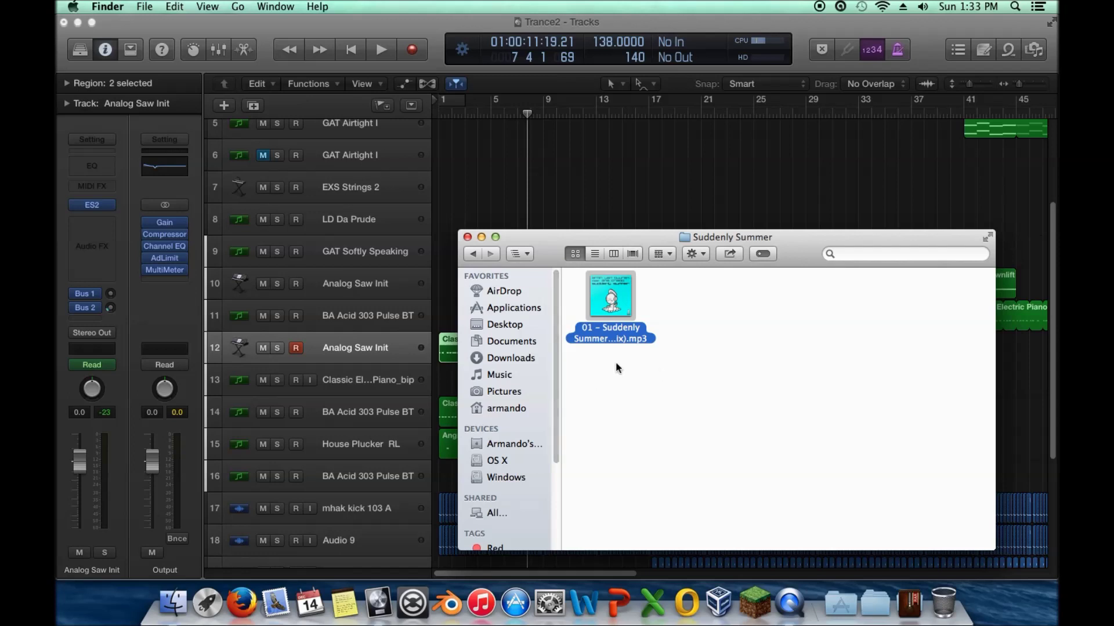
key(space)
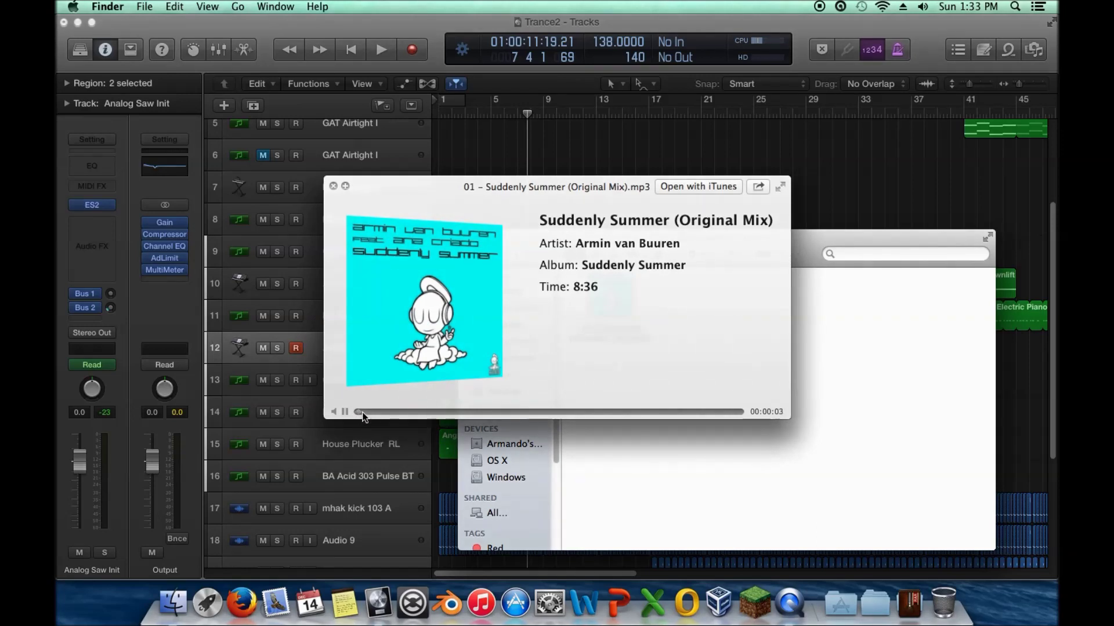
key(space)
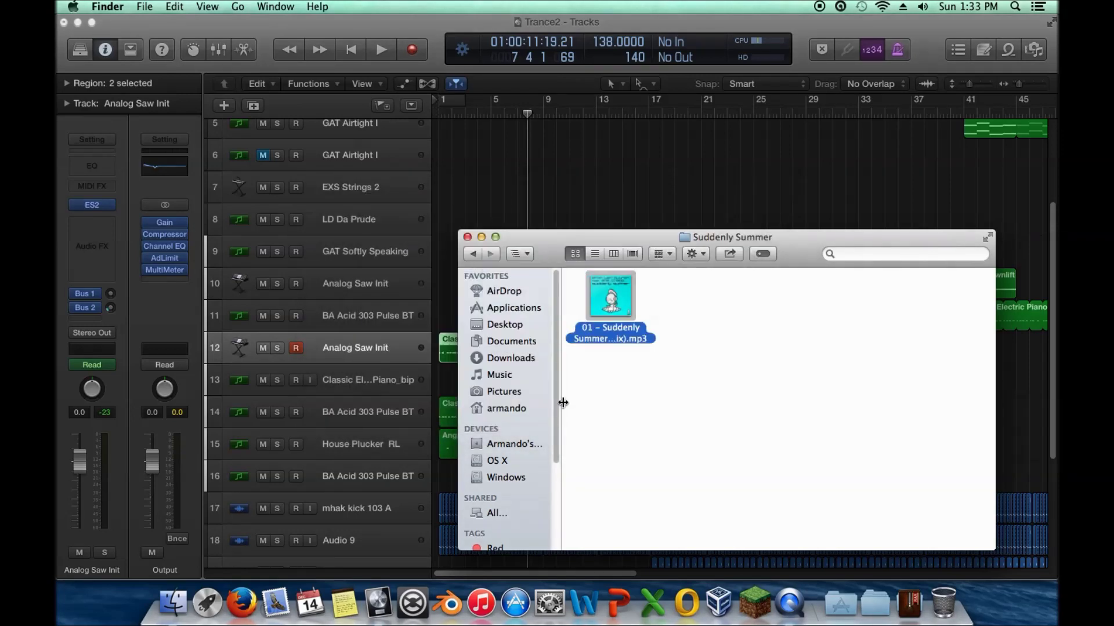
click(652, 397)
Step: Close the Suddenly Summer window, clear the Trance2 region selection, and open Analog Saw Init's audio effect list
click(467, 238)
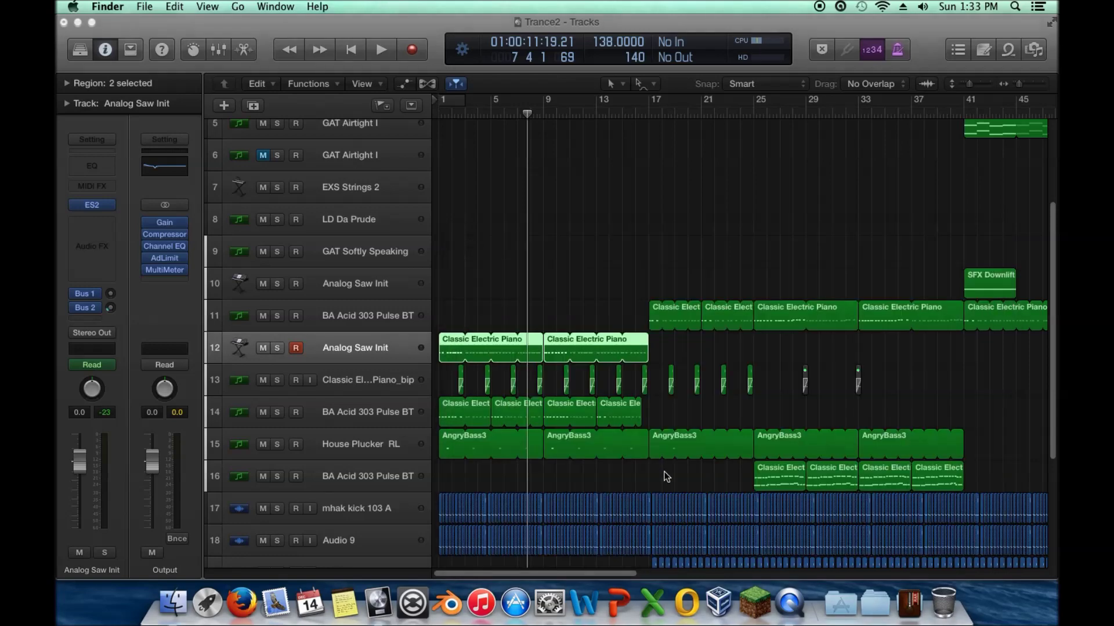
scroll(667, 477, down, 4)
click(592, 374)
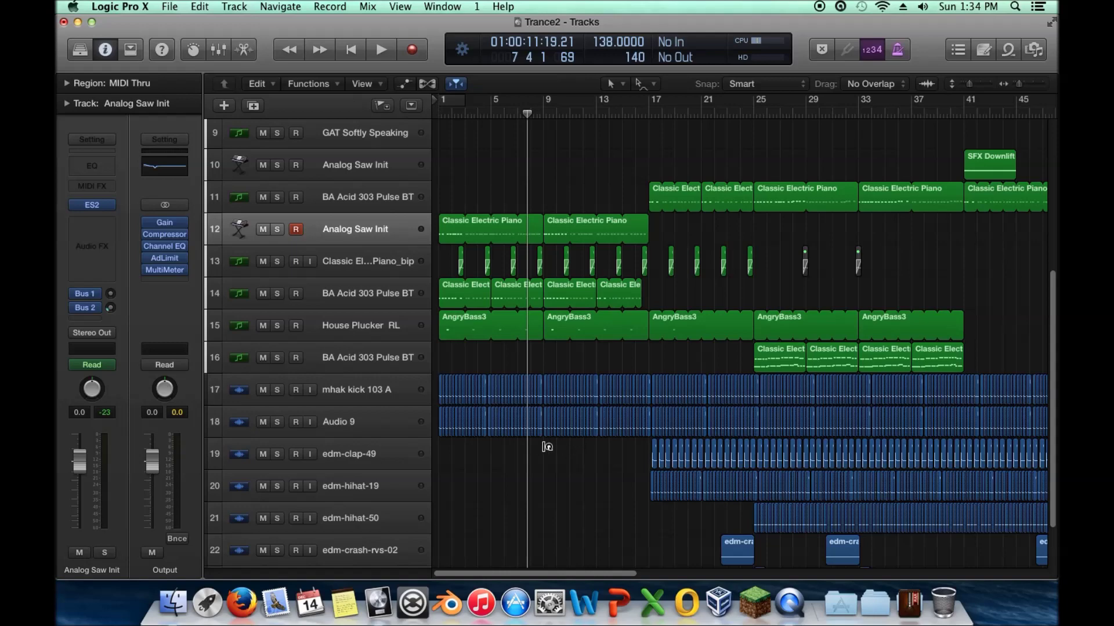
scroll(470, 444, up, 8)
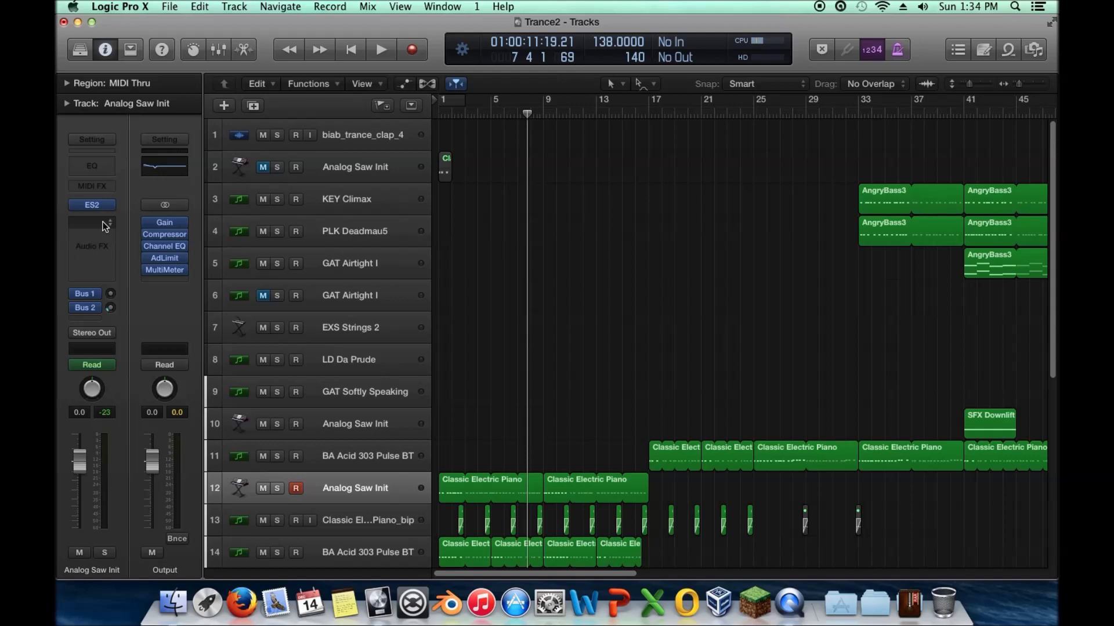
click(105, 226)
mouse_move(145, 327)
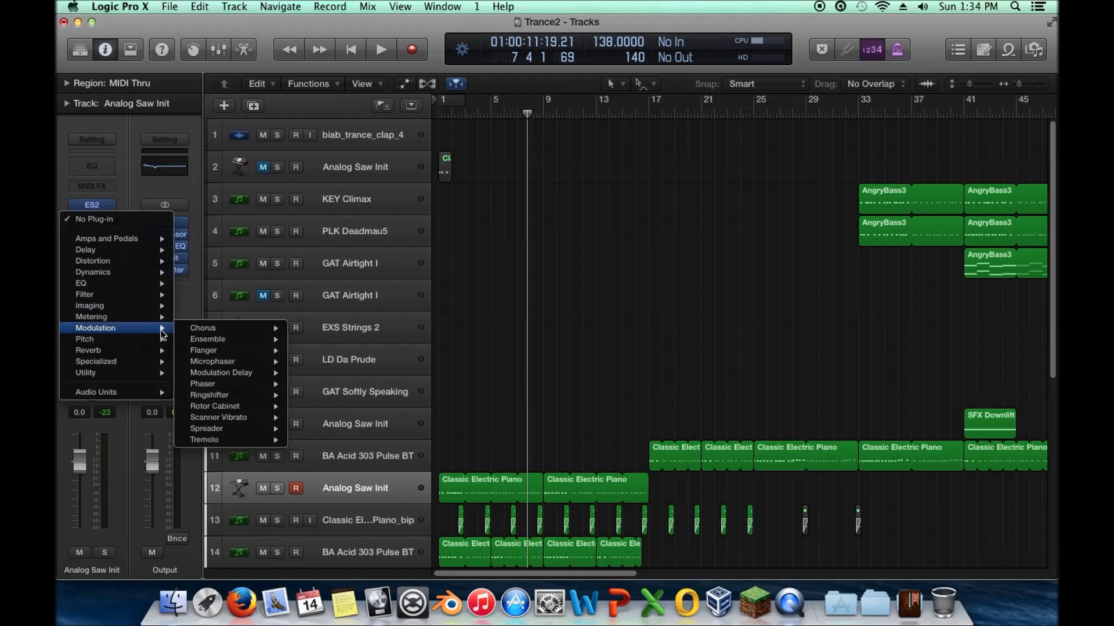
mouse_move(143, 277)
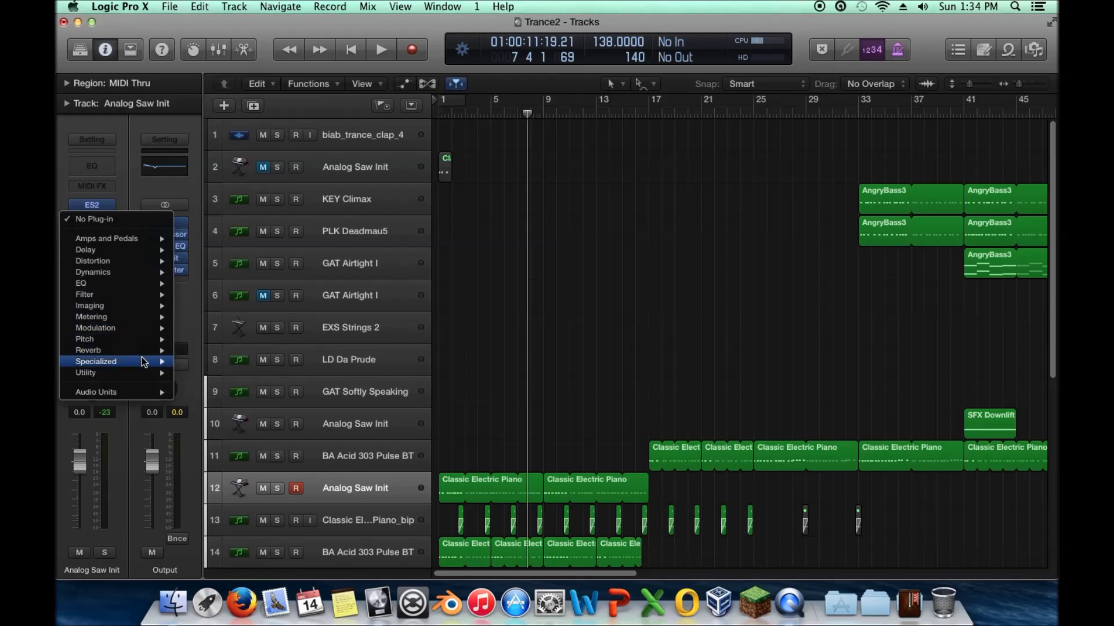
mouse_move(144, 363)
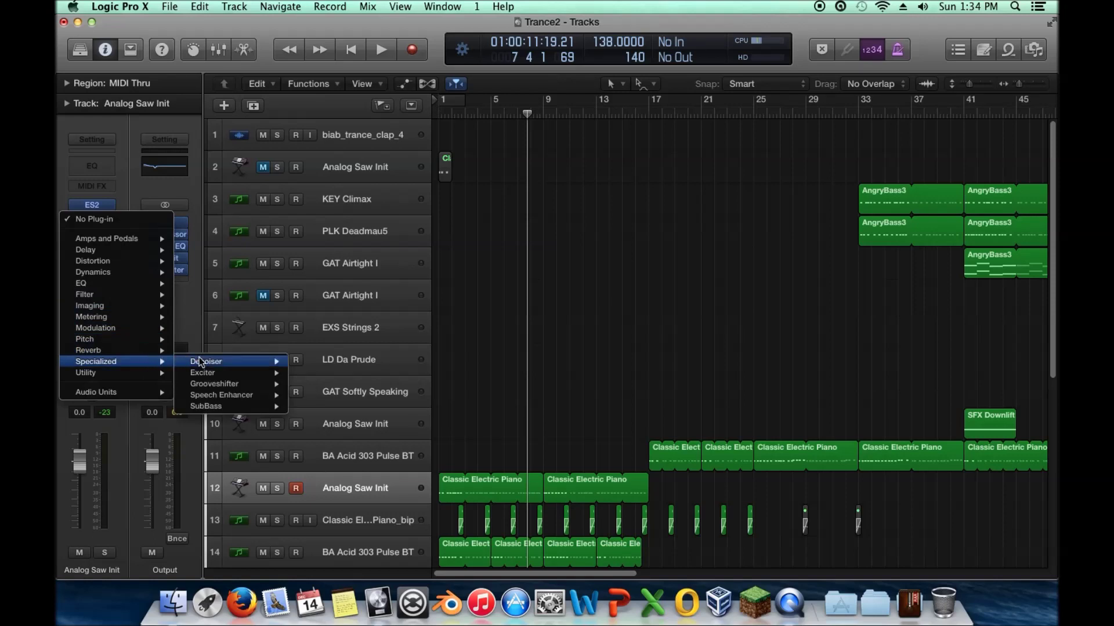
mouse_move(258, 373)
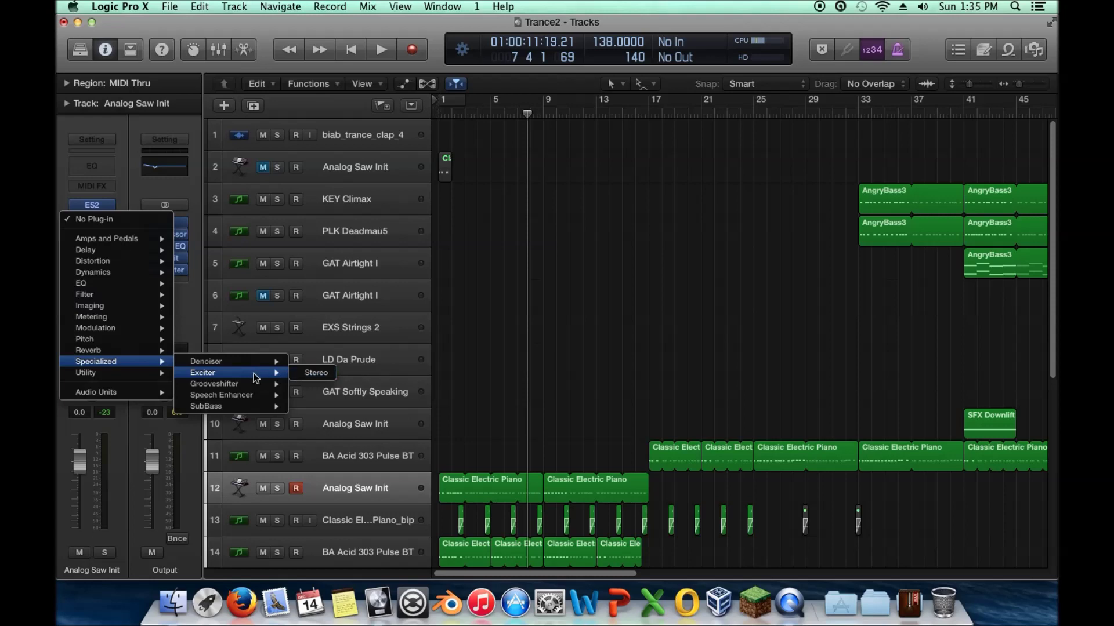
click(128, 185)
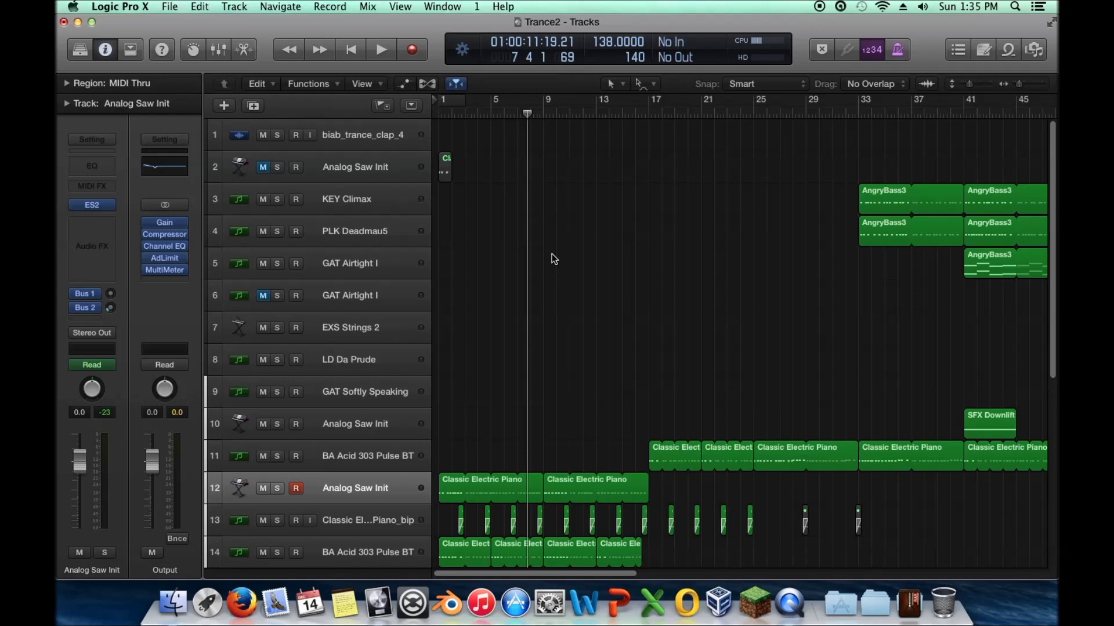
scroll(554, 239, down, 5)
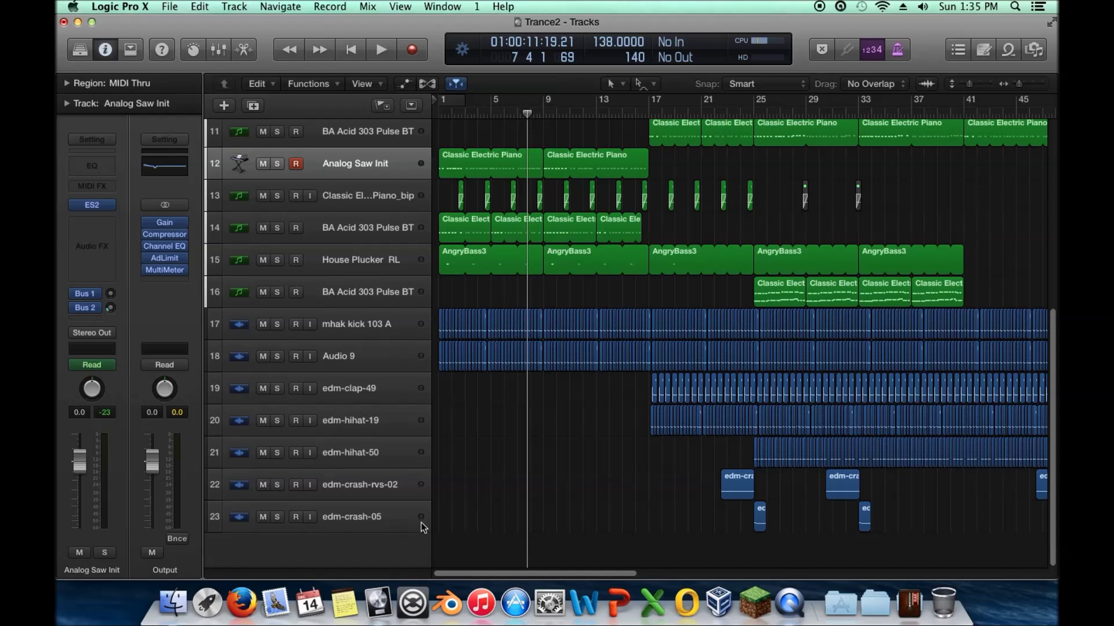
scroll(496, 564, right, 15)
scroll(709, 557, left, 8)
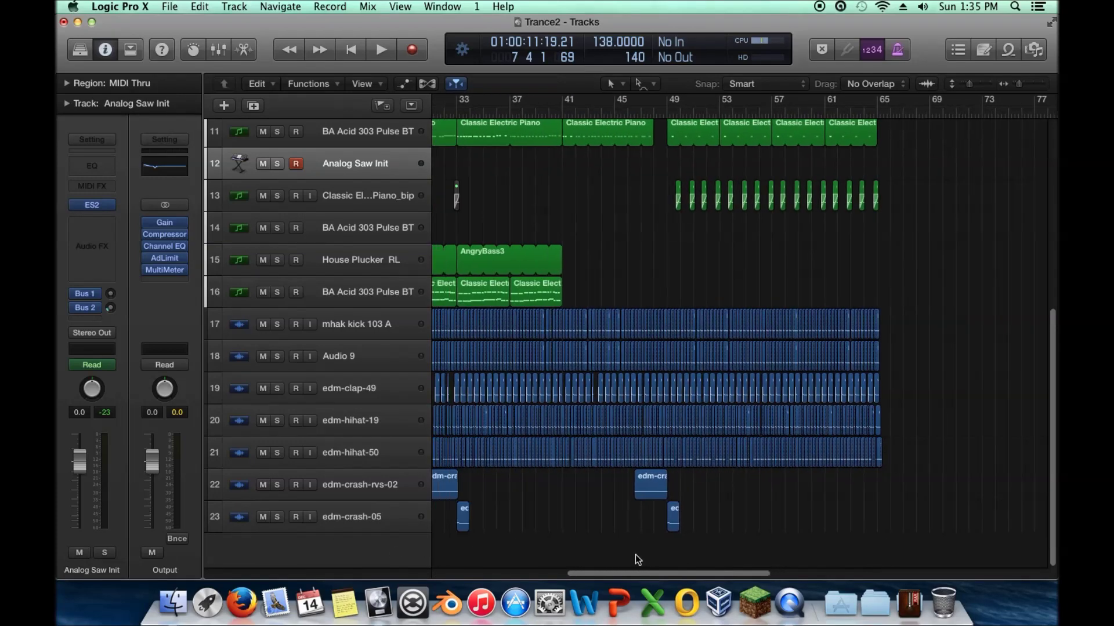
scroll(608, 559, left, 3)
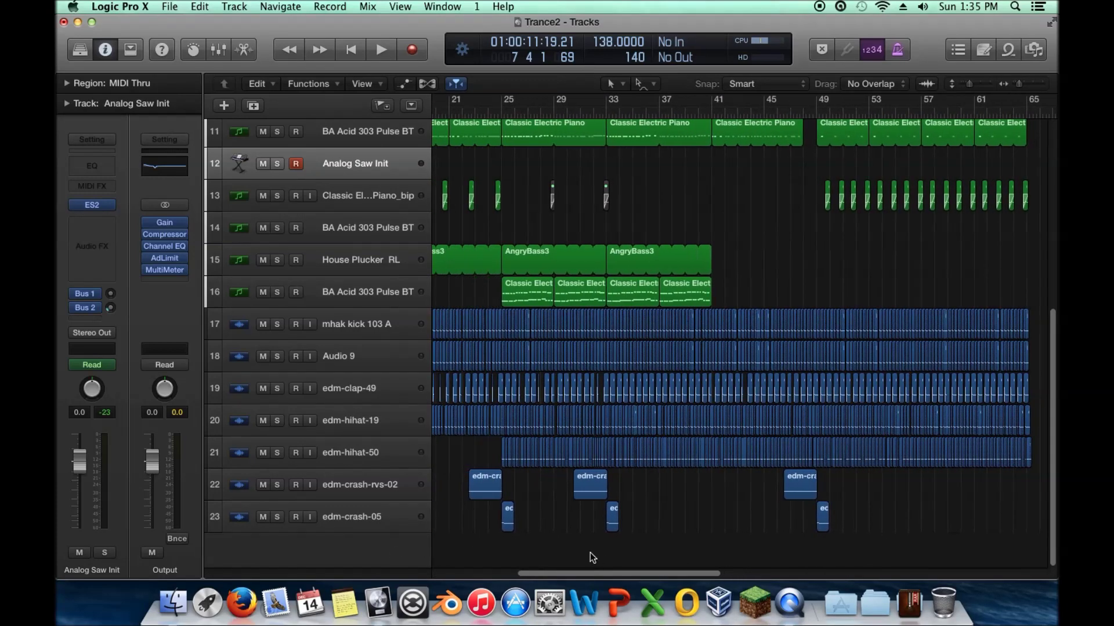
scroll(591, 558, left, 15)
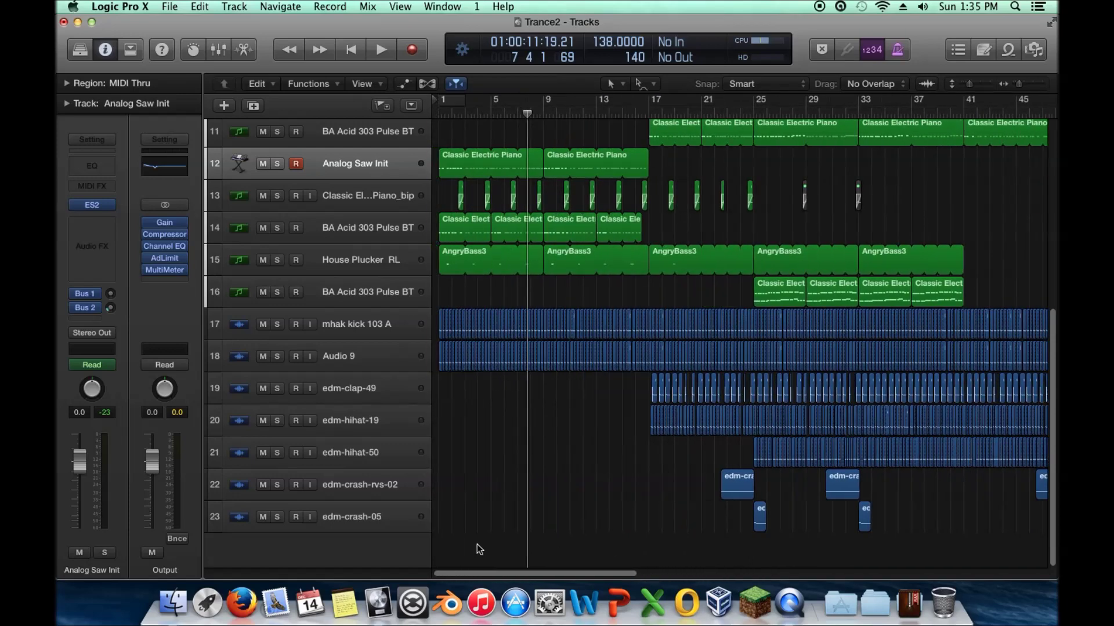
scroll(497, 537, up, 3)
scroll(502, 541, down, 3)
scroll(530, 463, up, 10)
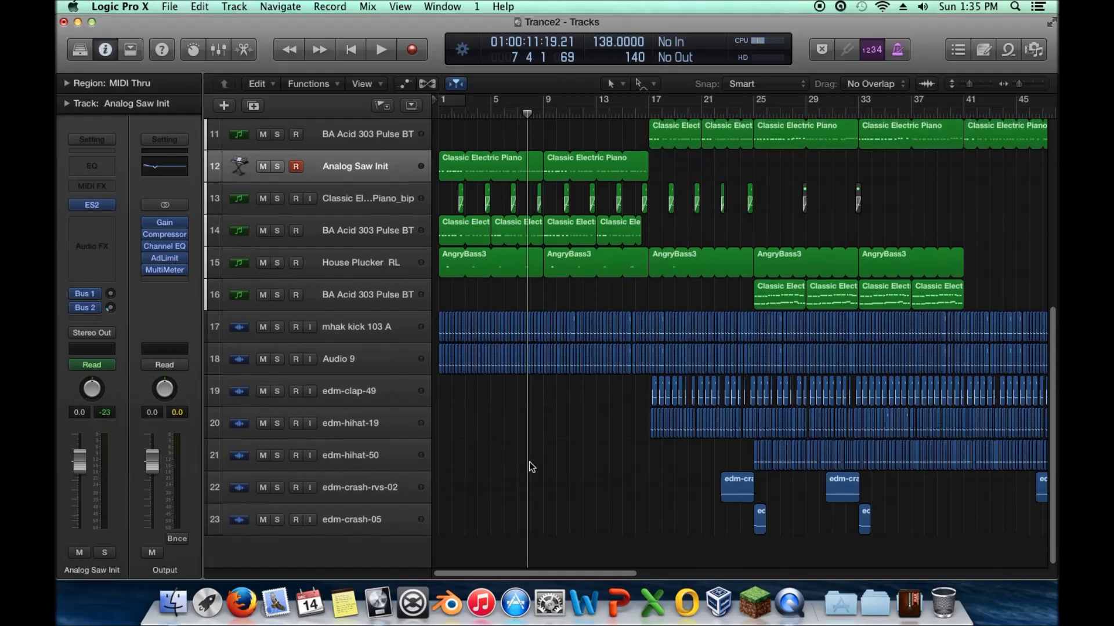
scroll(530, 467, up, 1)
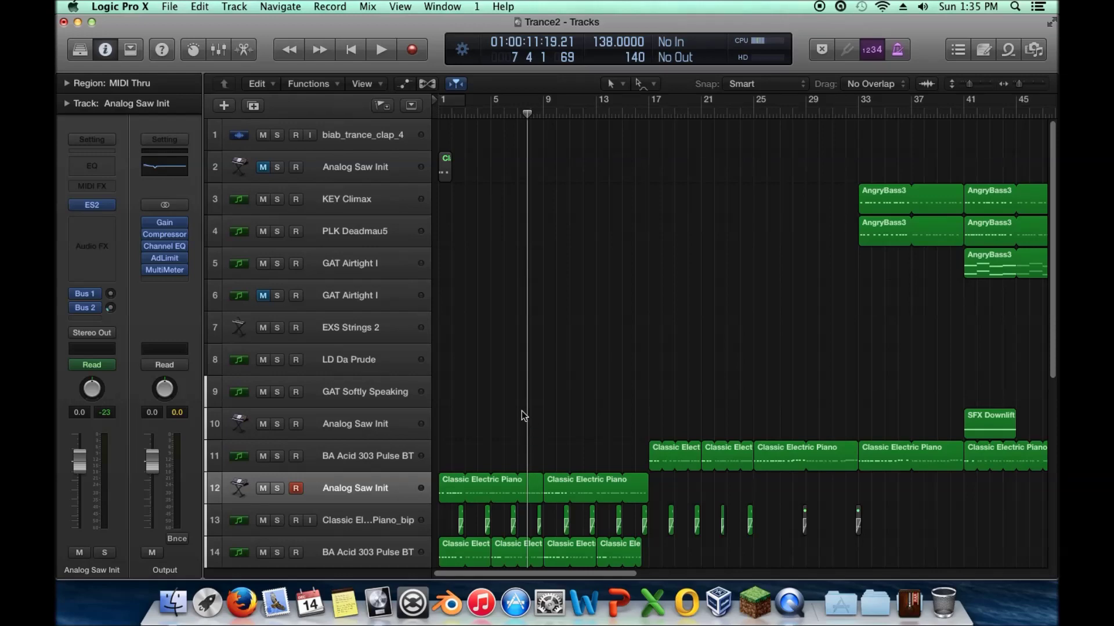
Step: Move the playhead from bar 9 back to bar 1 and open the track 2 chord region in the Piano Roll
scroll(514, 395, down, 5)
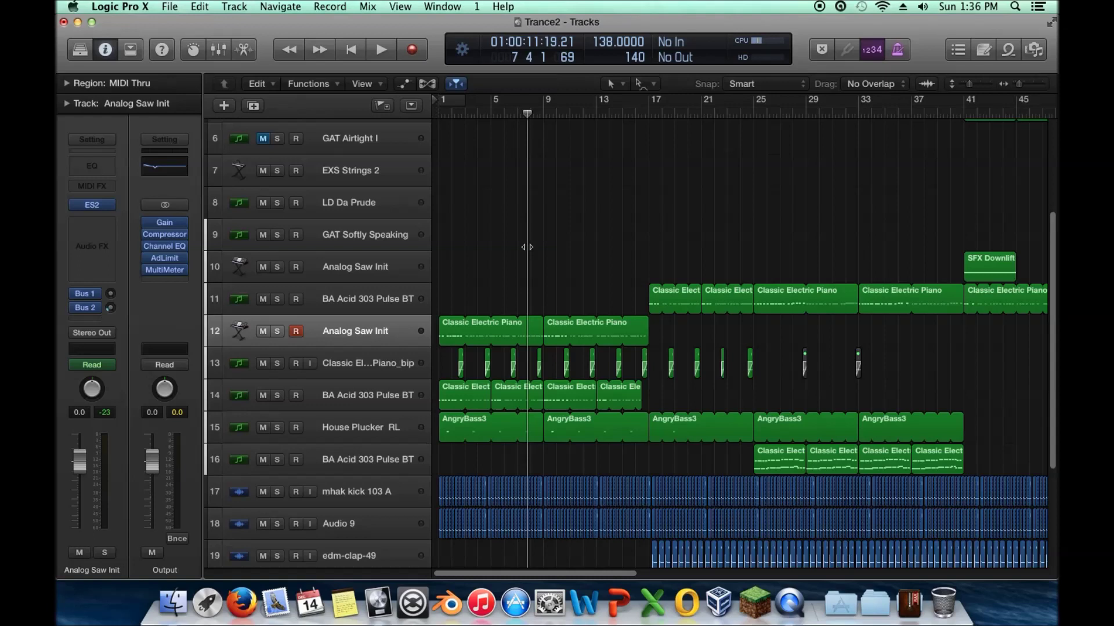
drag(527, 247, 413, 249)
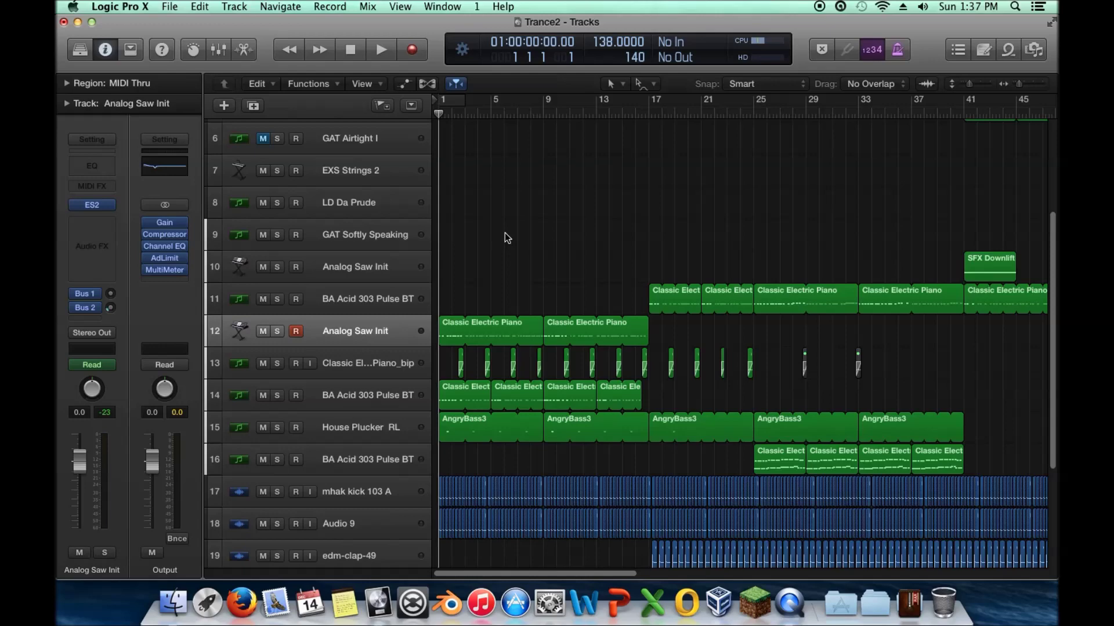
scroll(506, 237, up, 5)
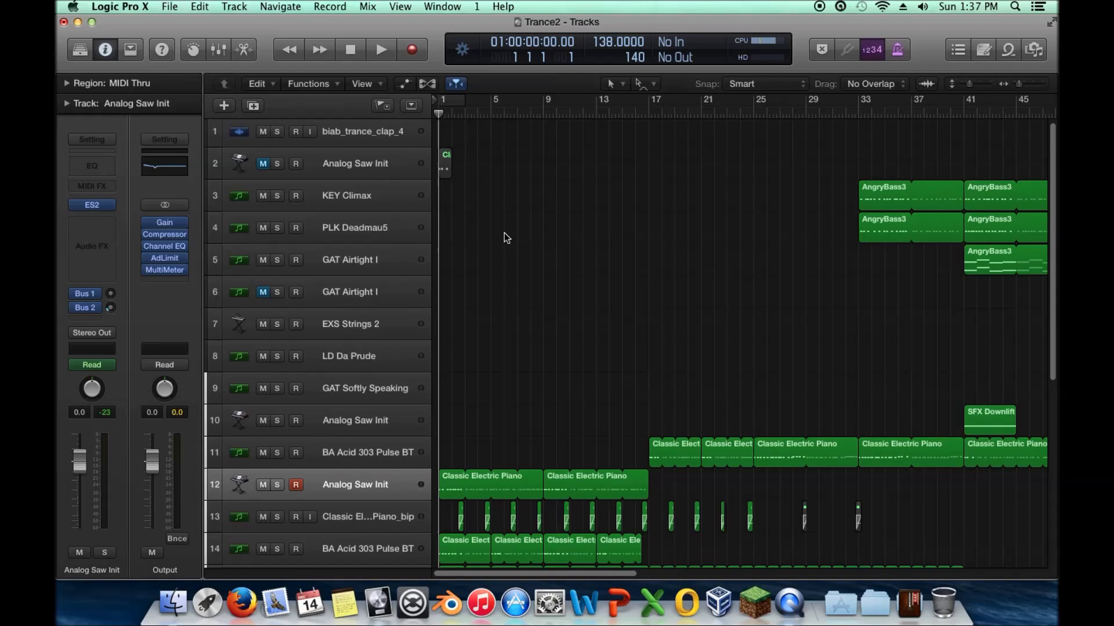
scroll(503, 232, up, 1)
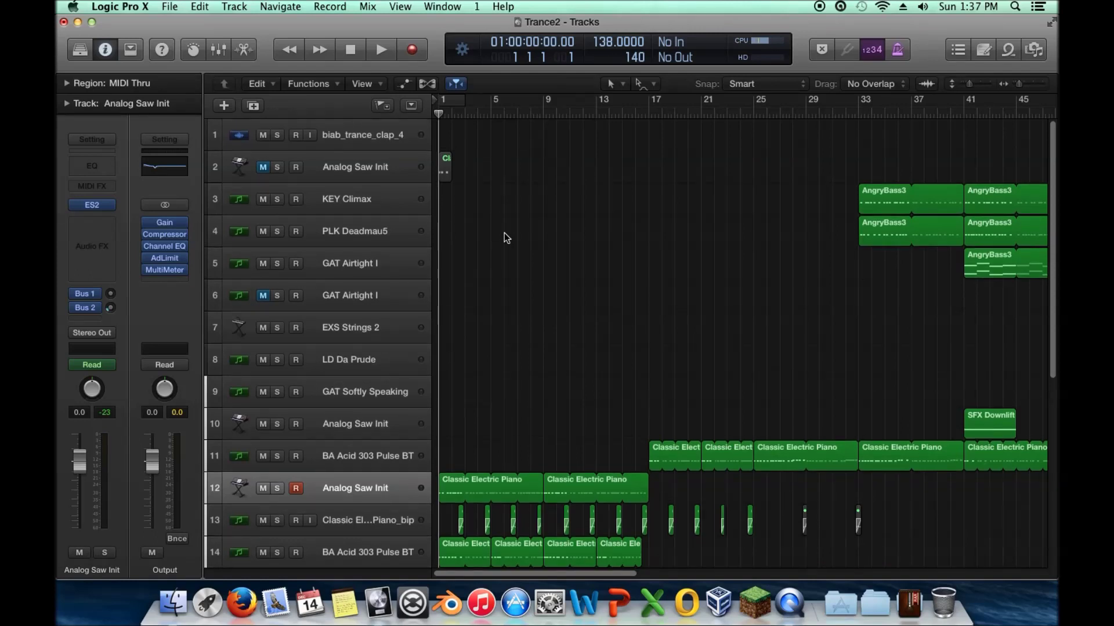
double_click(445, 167)
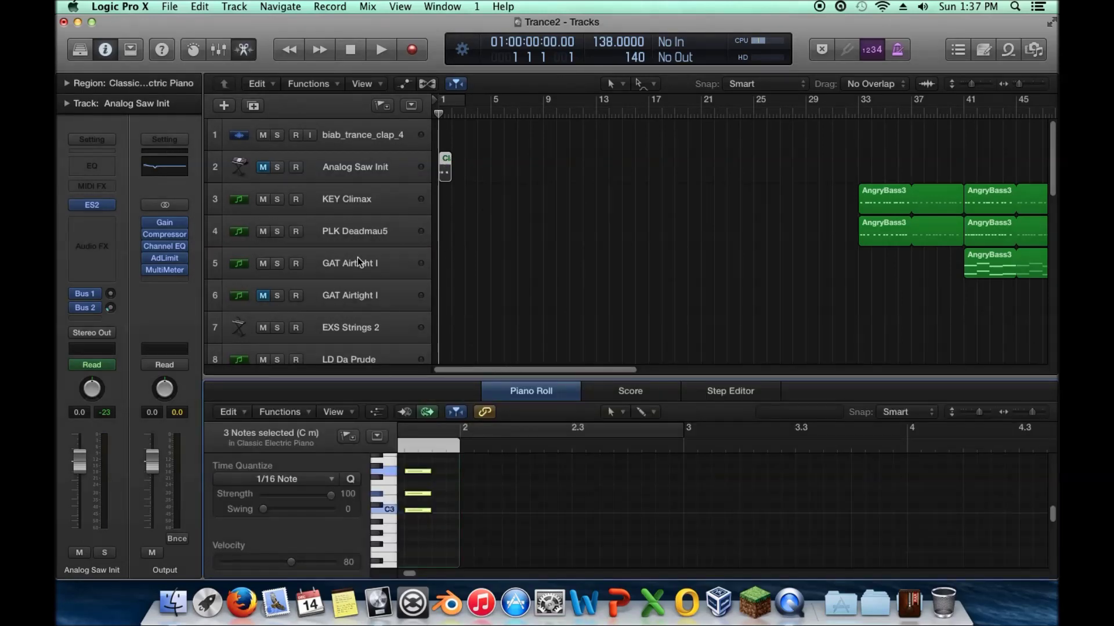
click(353, 181)
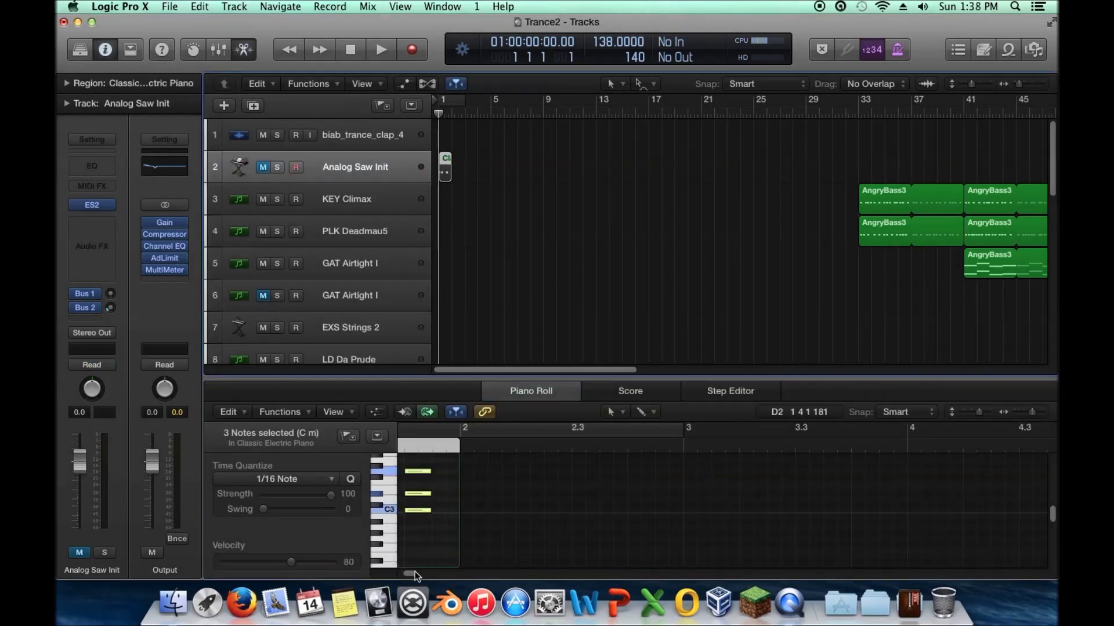
drag(410, 574, 400, 576)
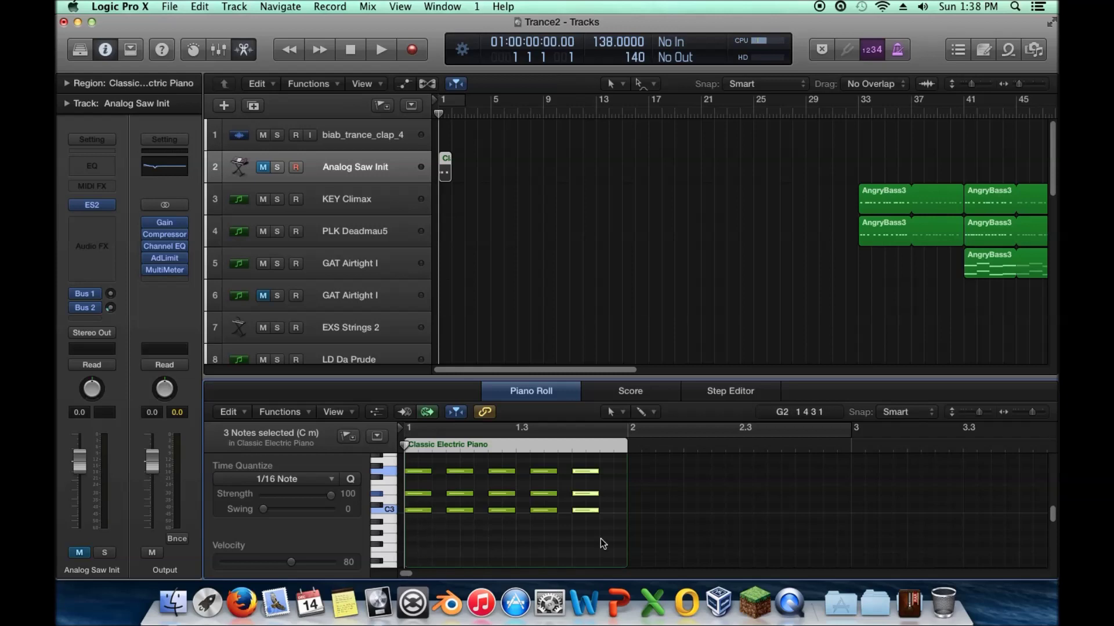
drag(470, 486, 422, 533)
drag(604, 487, 418, 499)
click(506, 487)
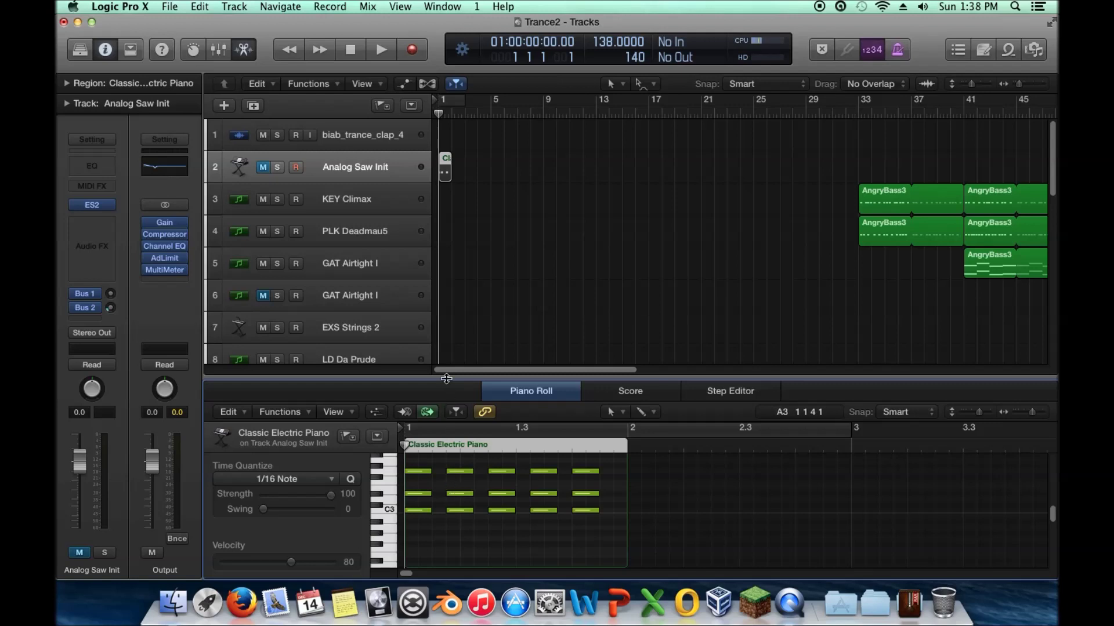
key(e)
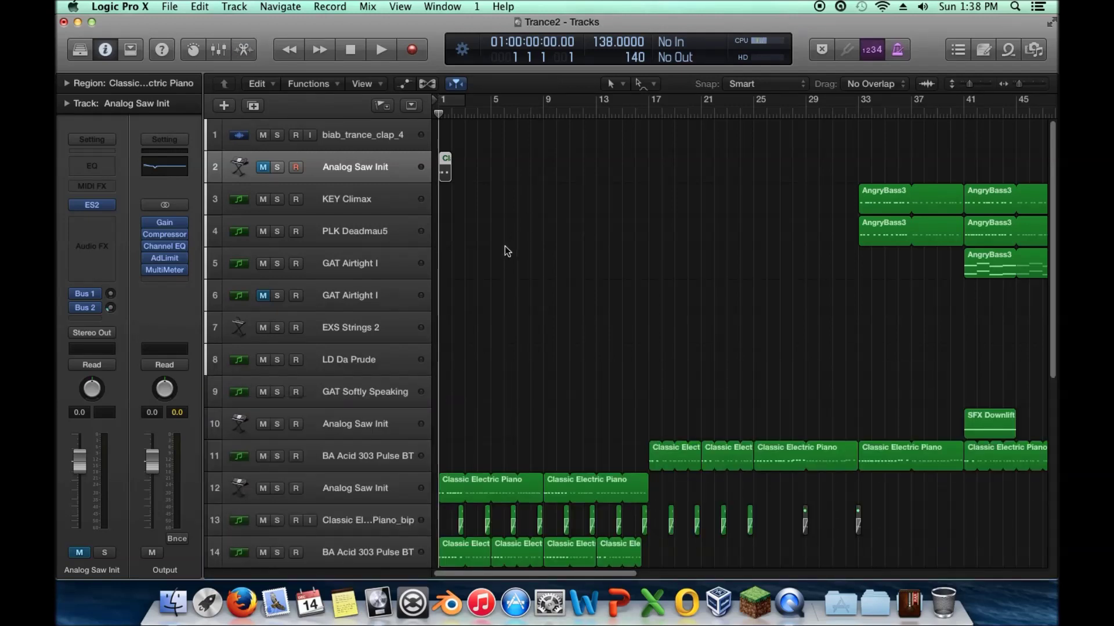